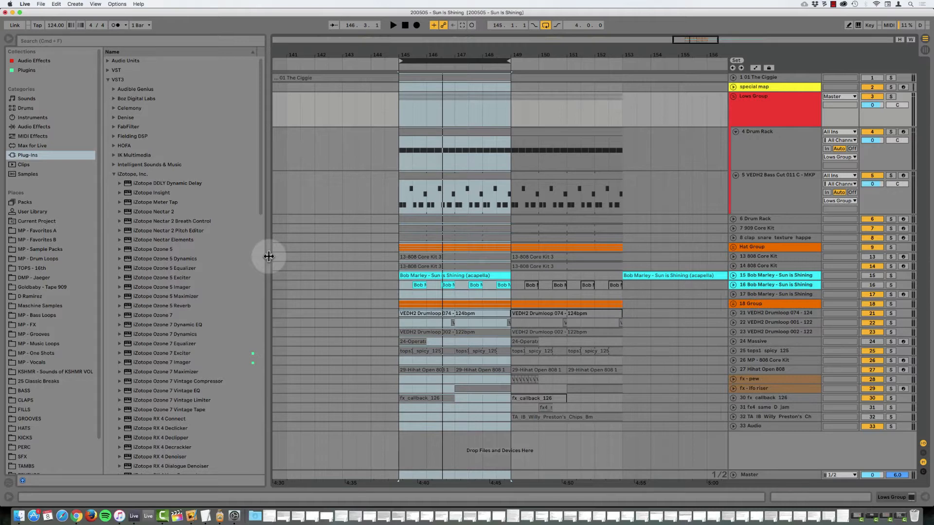
Compare the mix with the reference track 01 The Ciggie by toggling its solo, and stop playback.
key("s")
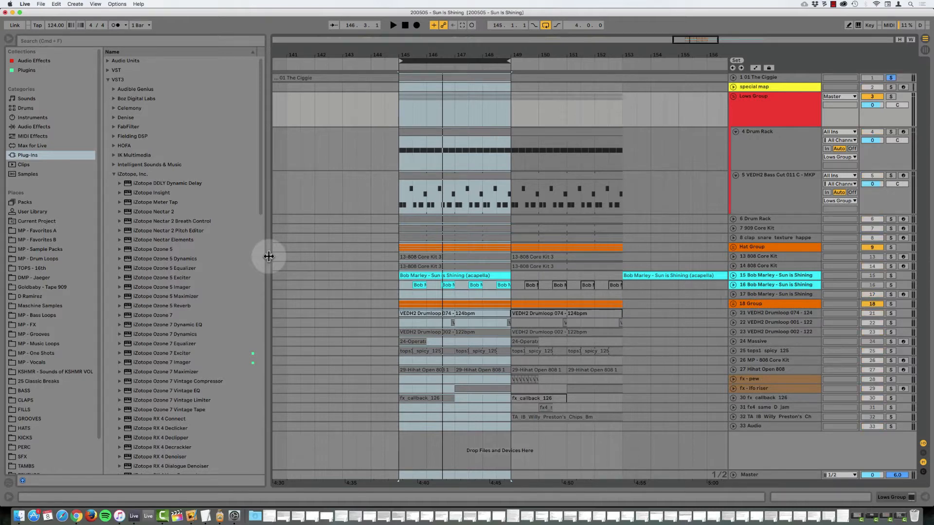
key("s")
key("space")
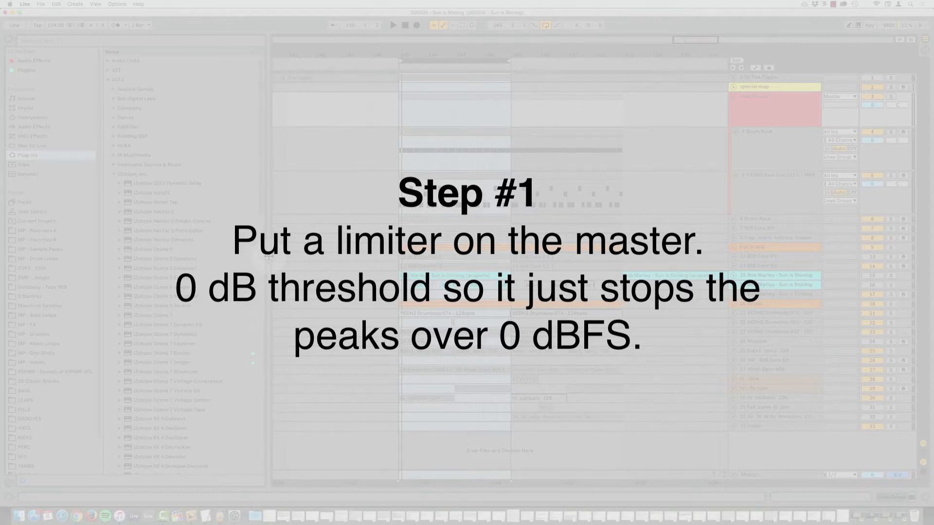
Show the master track's devices, open its L2 limiter window and place it over the arrangement.
double_click(747, 475)
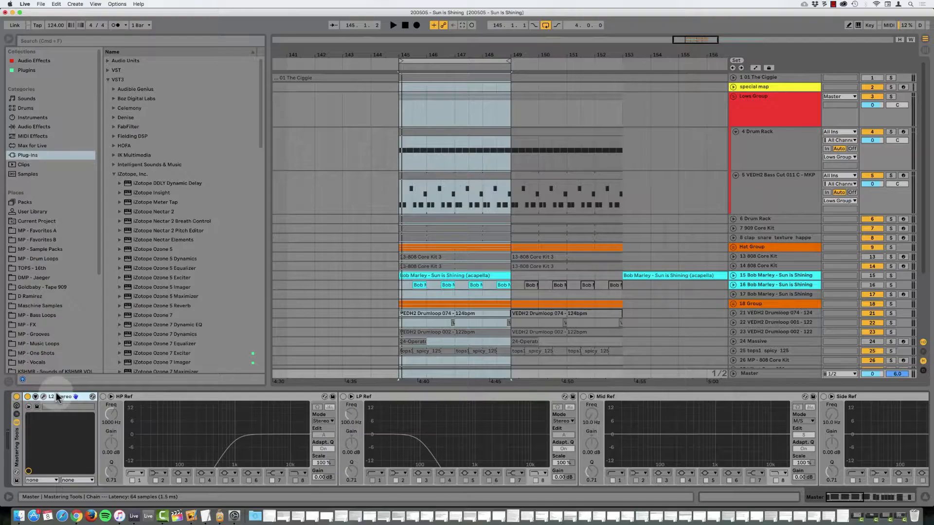
left_click(44, 397)
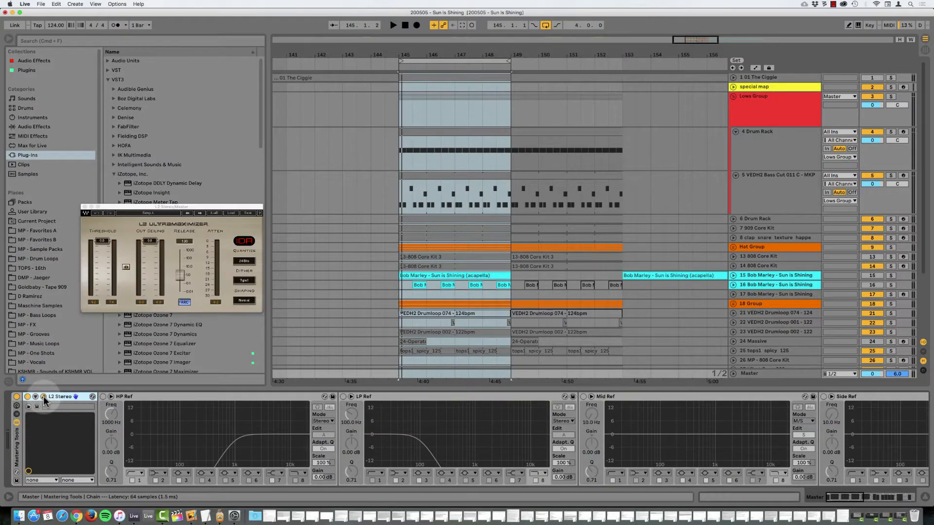
left_click_drag(176, 205, 382, 252)
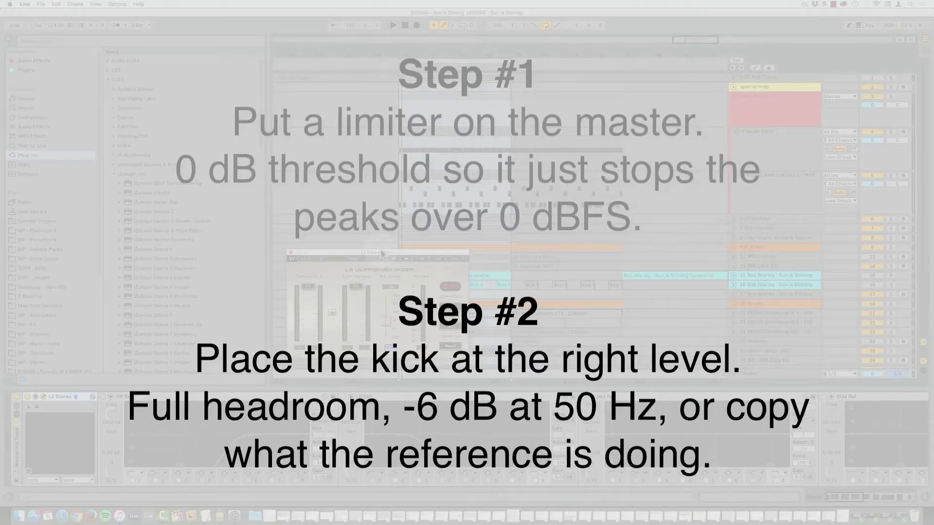
Solo the kick's 4 Drum Rack track and play it briefly to audition the kick alone.
left_click(763, 162)
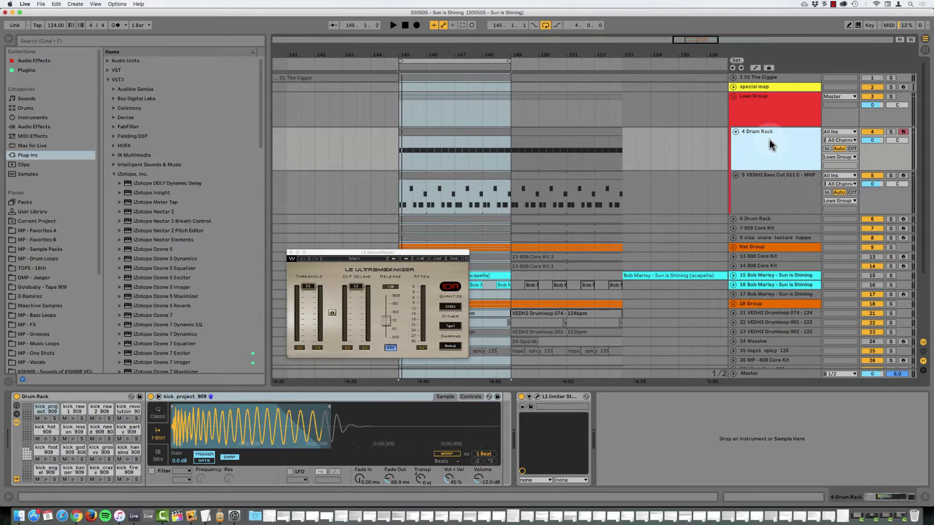
left_click(890, 131)
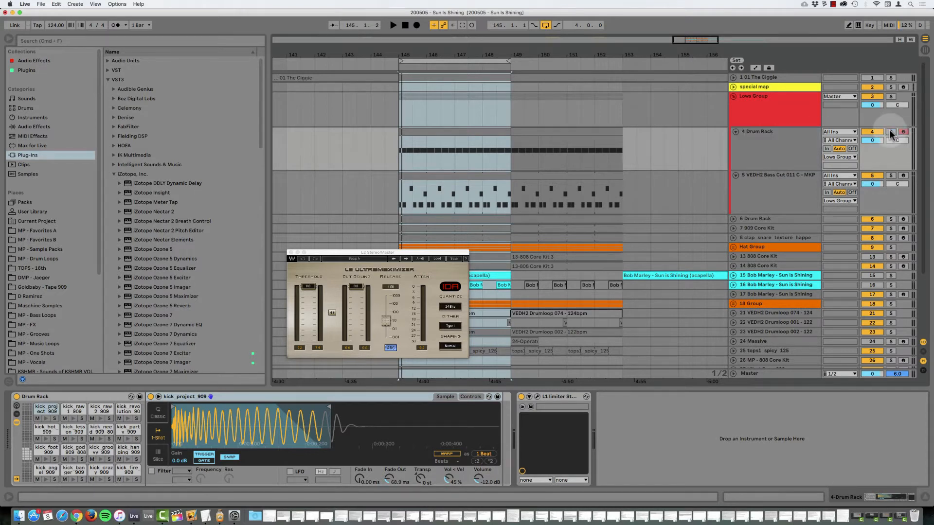
left_click(783, 152)
key("space")
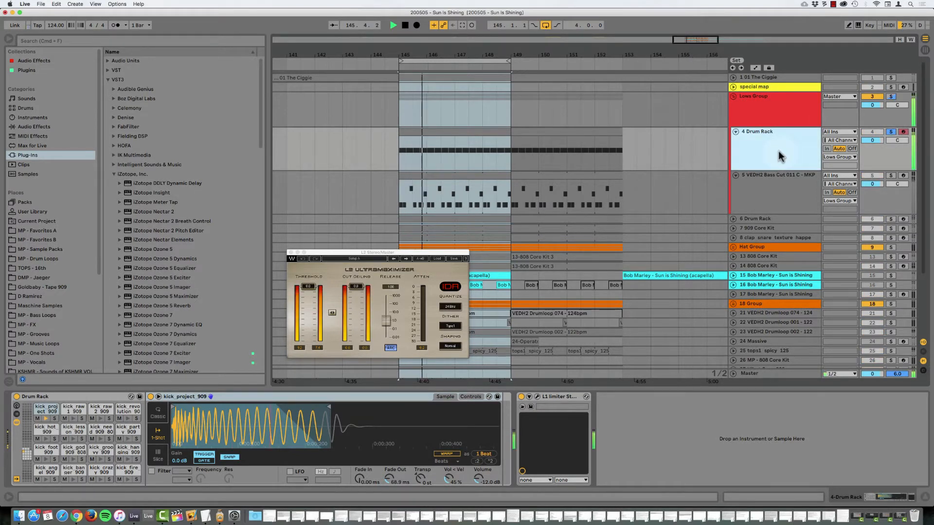
key("space")
double_click(783, 153)
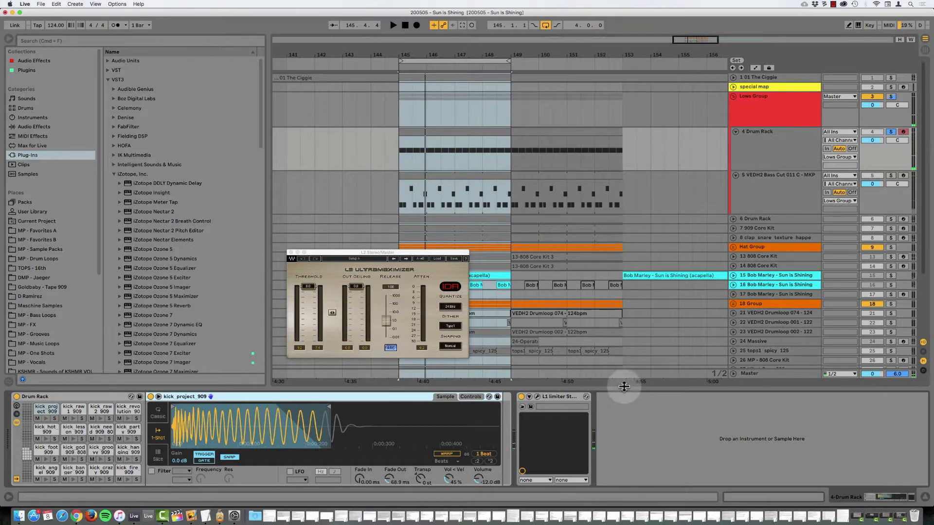
Open the L1 limiter window on the 4 Drum Rack track and select its kick_project_909 sampler.
left_click(563, 396)
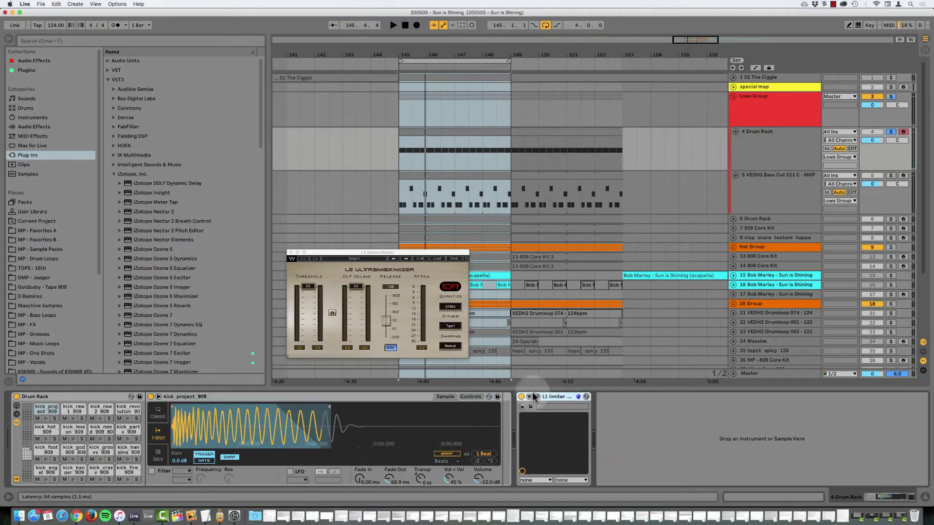
left_click(339, 396)
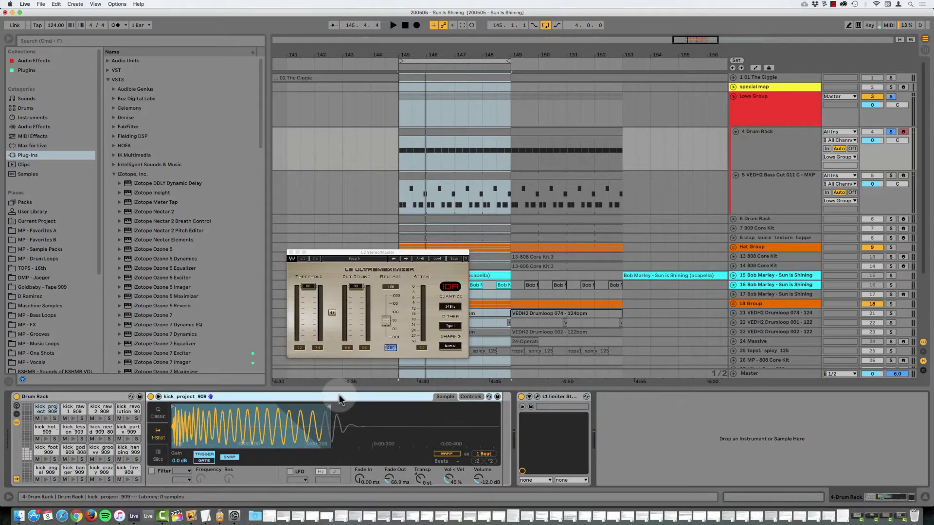
left_click(537, 397)
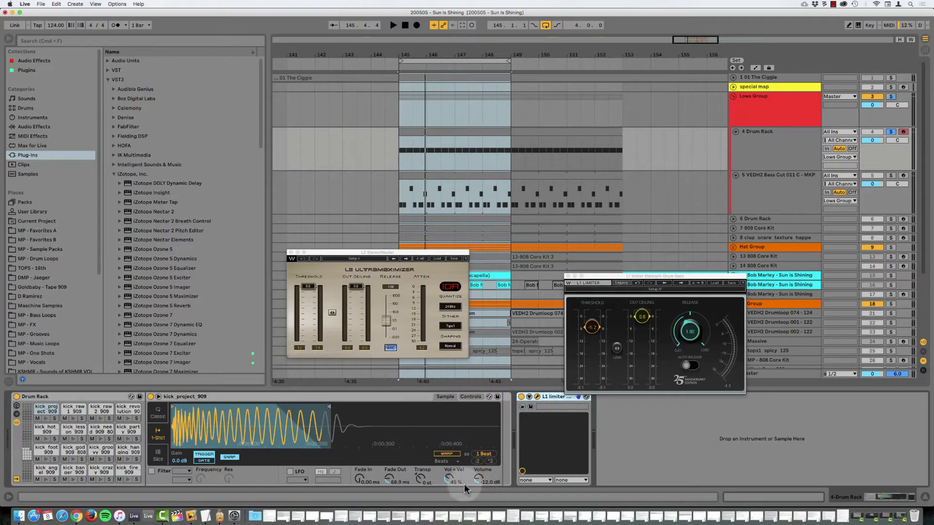
left_click(389, 399)
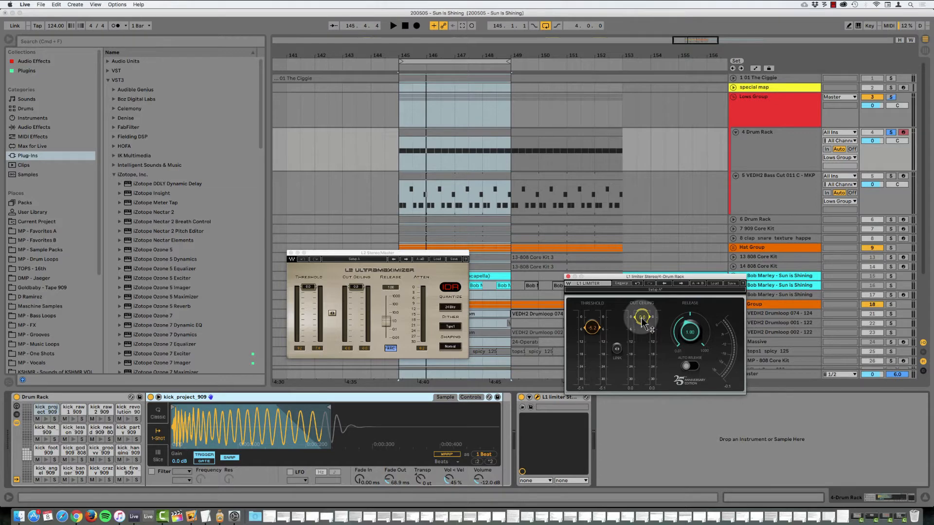
Enlarge the master's Spectrum analyzer and play the soloed kick to examine its low-frequency peak, moving the L2 window slightly.
key("space")
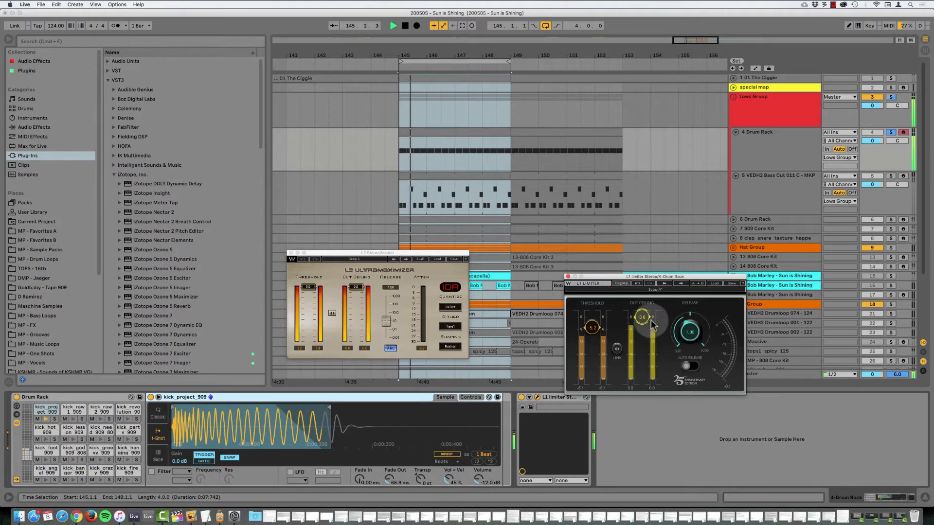
left_click(769, 374)
scroll(763, 413, "right", 15)
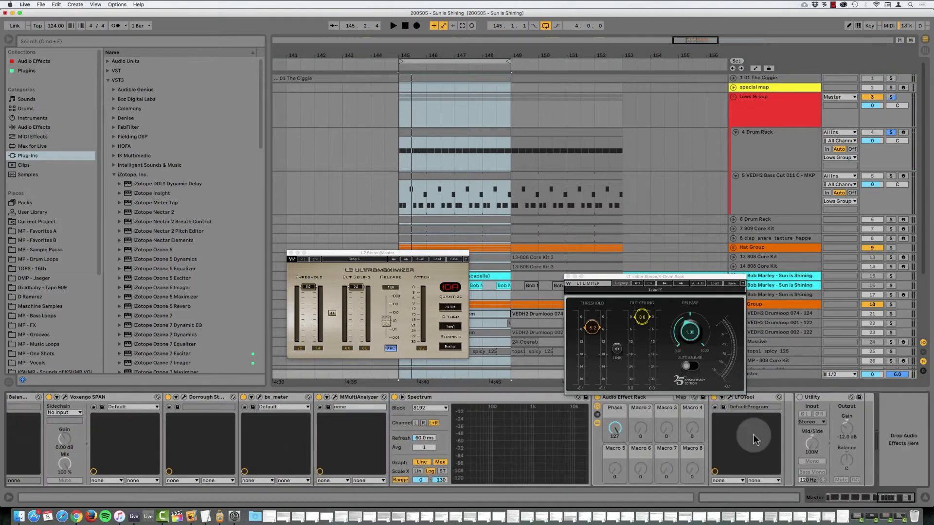
double_click(519, 428)
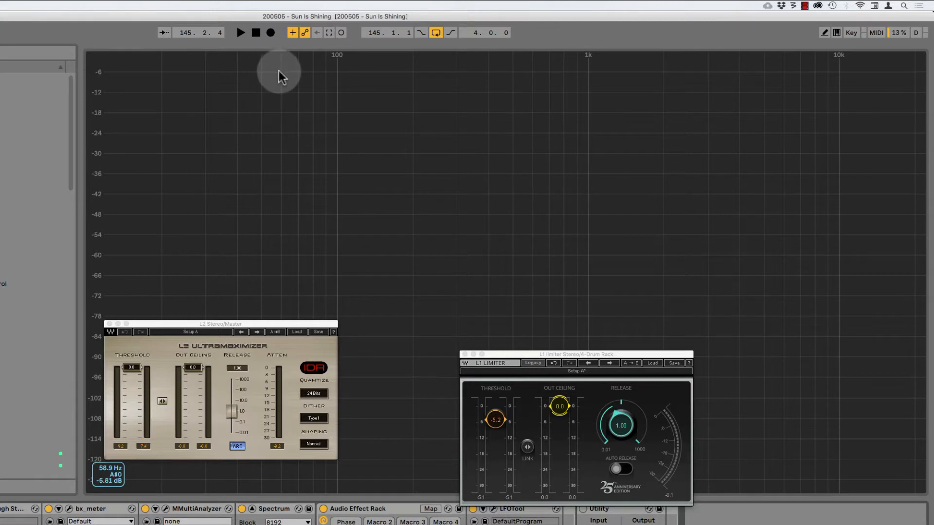
key("space")
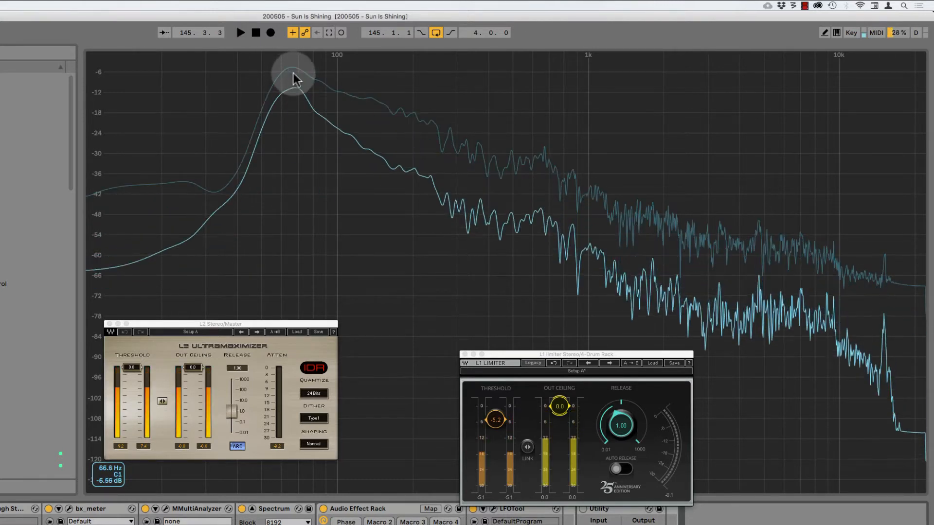
key("space")
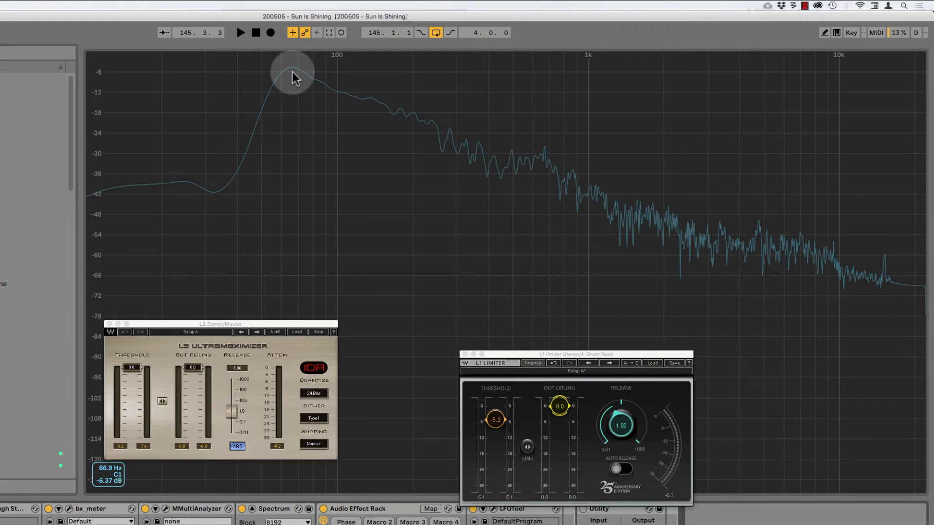
left_click_drag(198, 323, 198, 311)
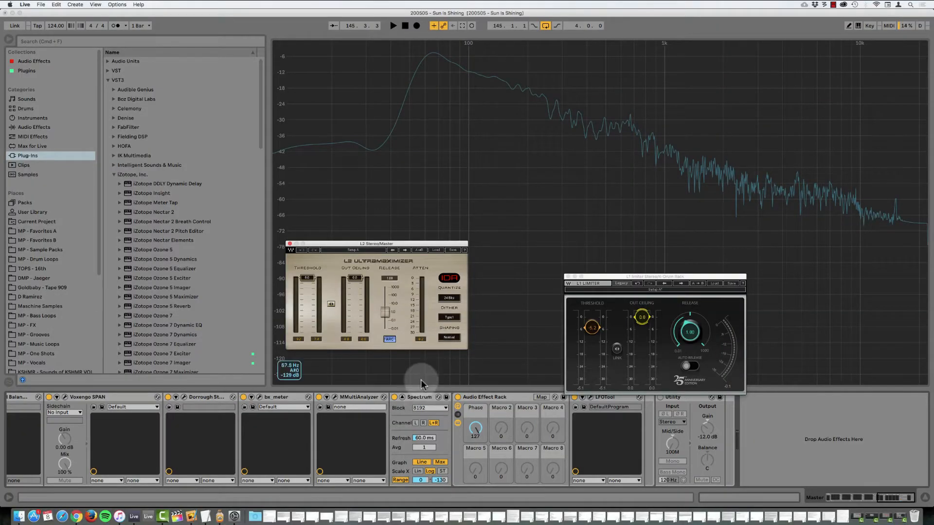
Look through the master's device chain back to the L2 limiter and return from the enlarged Spectrum to the arrangement.
scroll(438, 408, "left", 10)
scroll(438, 407, "left", 10)
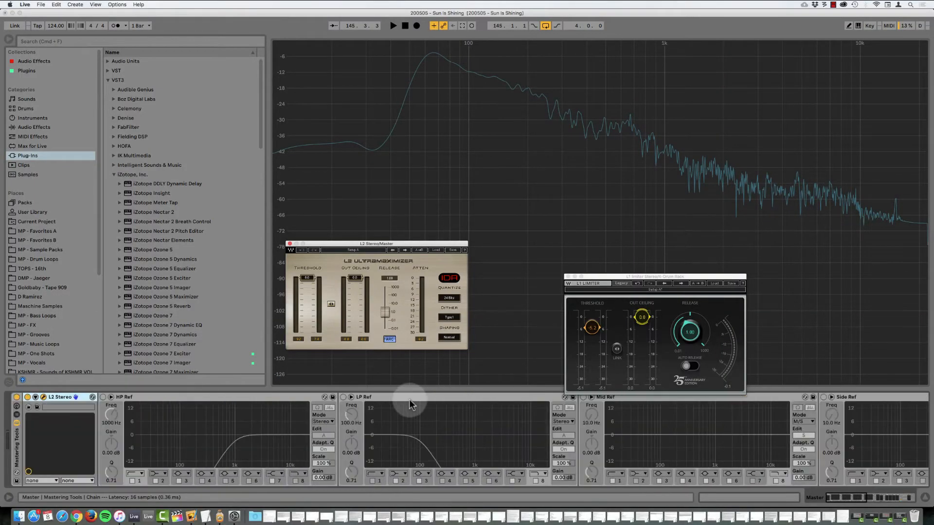
scroll(416, 400, "right", 15)
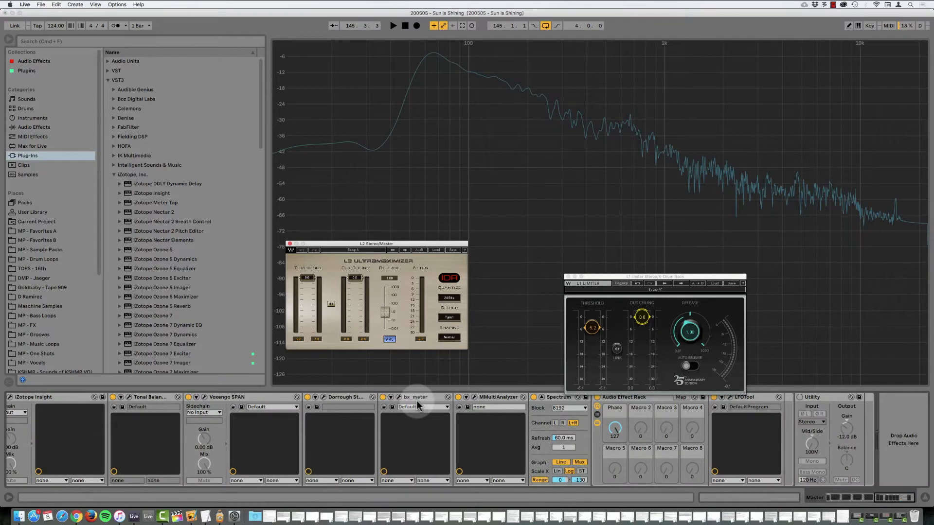
scroll(417, 400, "left", 15)
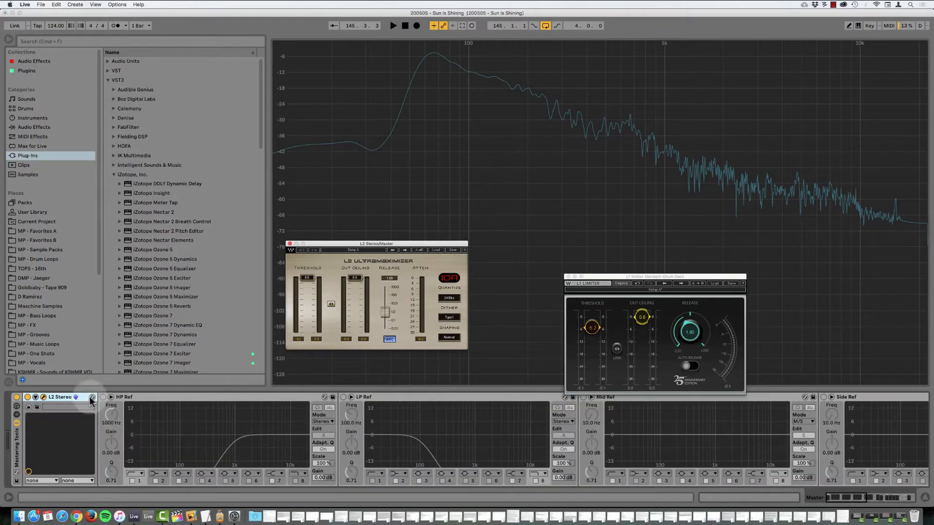
left_click(73, 399)
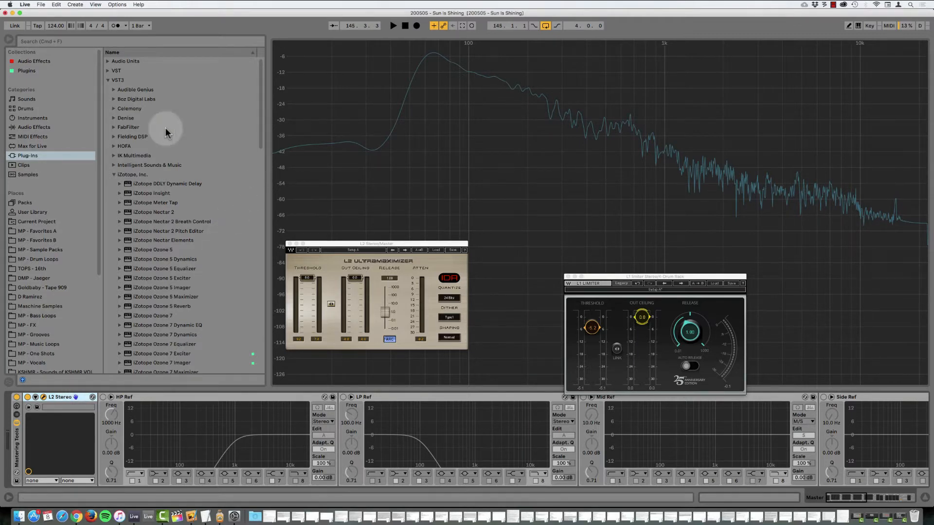
double_click(462, 147)
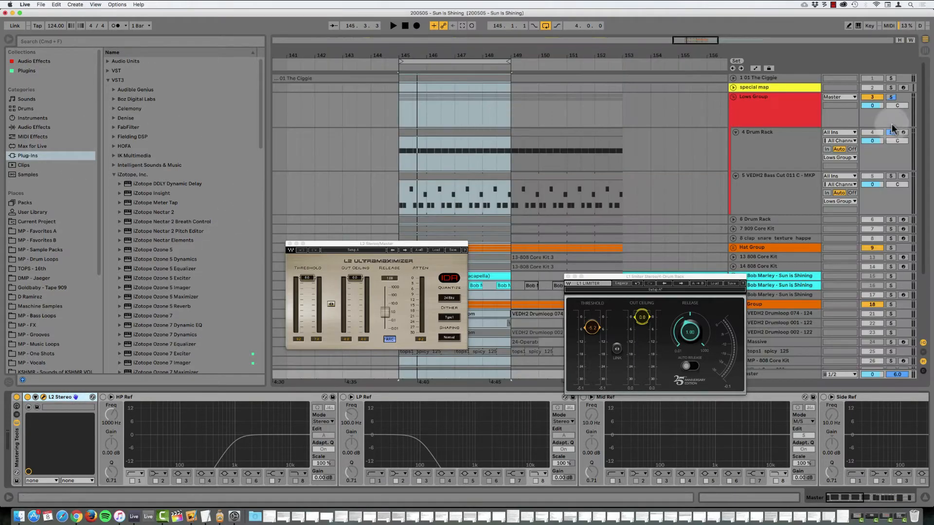
Show the 4 Drum Rack track's devices and shift the L1 limiter window slightly.
left_click(783, 157)
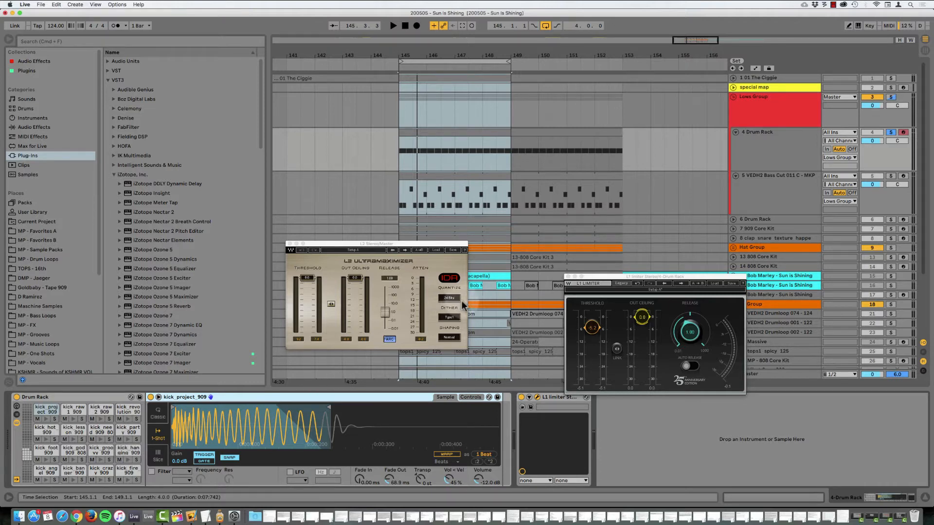
left_click(747, 164)
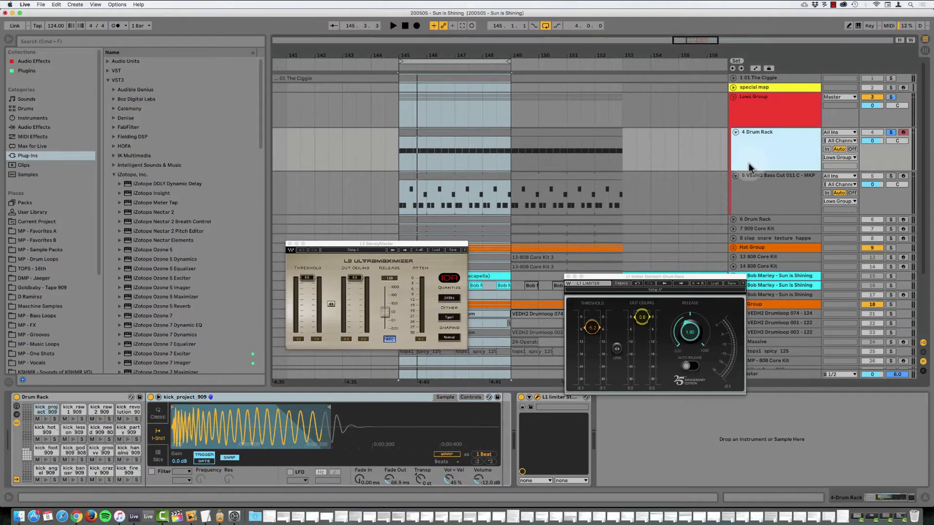
left_click_drag(611, 277, 598, 275)
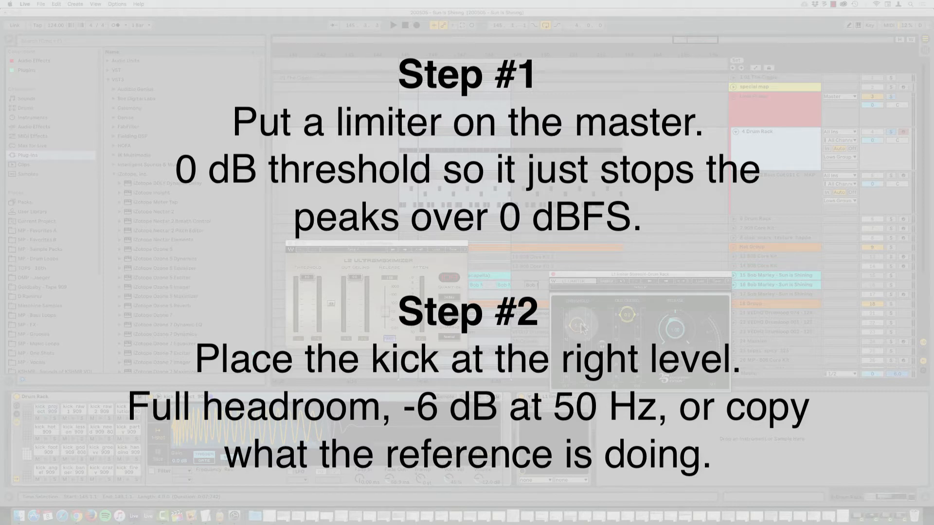
Solo and unfold the reference track 01 The Ciggie and play it with a one-beat loop starting at 145.3.1.
left_click(891, 80)
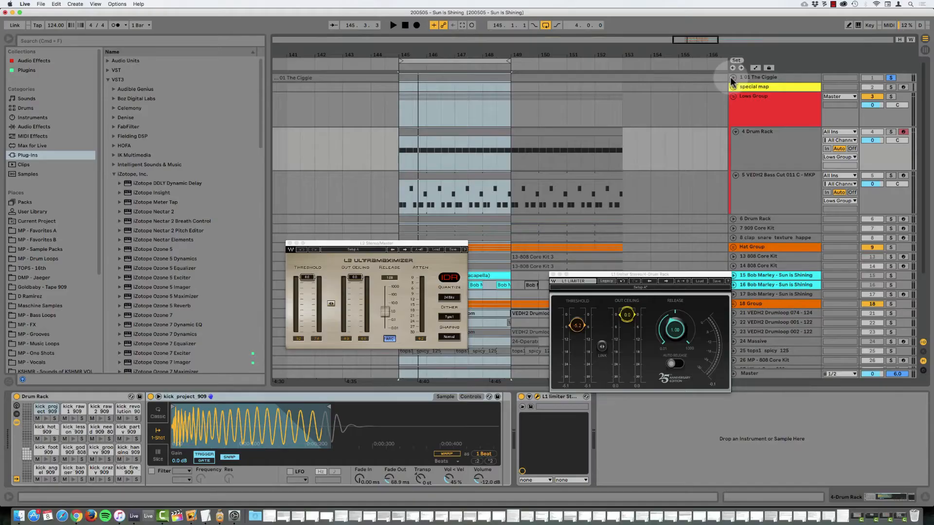
left_click(733, 78)
left_click_drag(400, 60, 408, 59)
key("space")
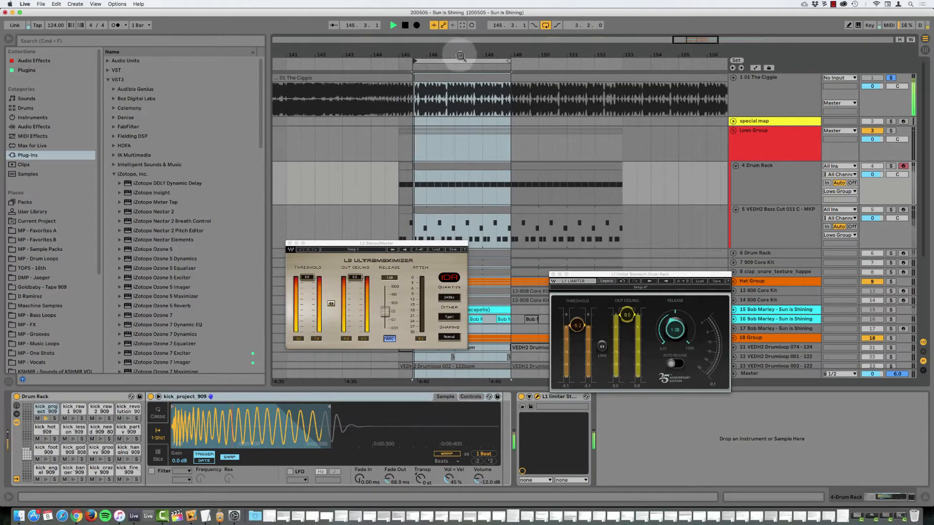
left_click_drag(510, 60, 423, 55)
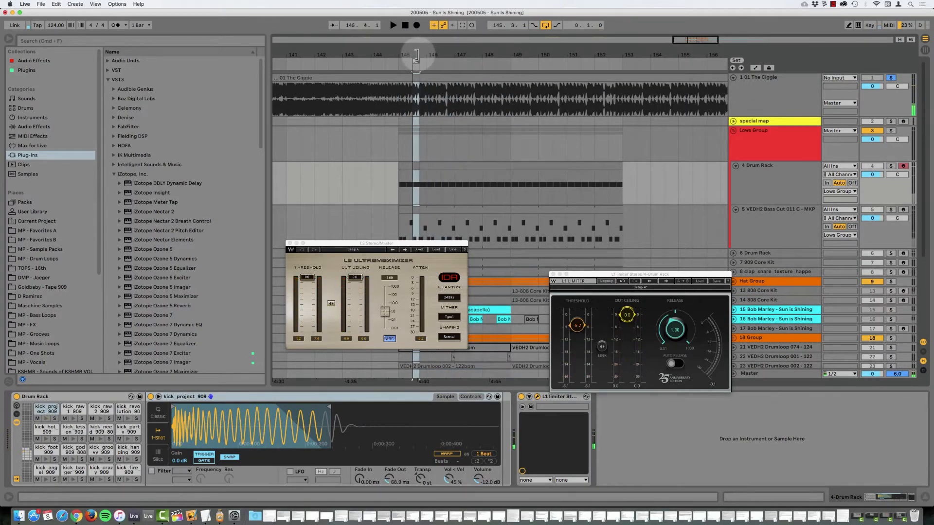
Open LFOTool on the master, raise its flat LFO line toward the looped reference kick's peaks, and close its window.
left_click(754, 373)
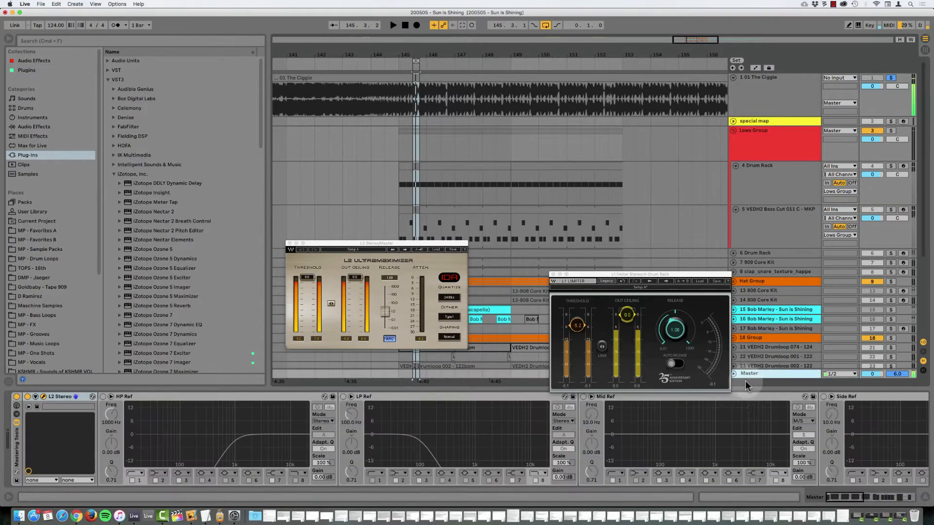
scroll(741, 442, "right", 5)
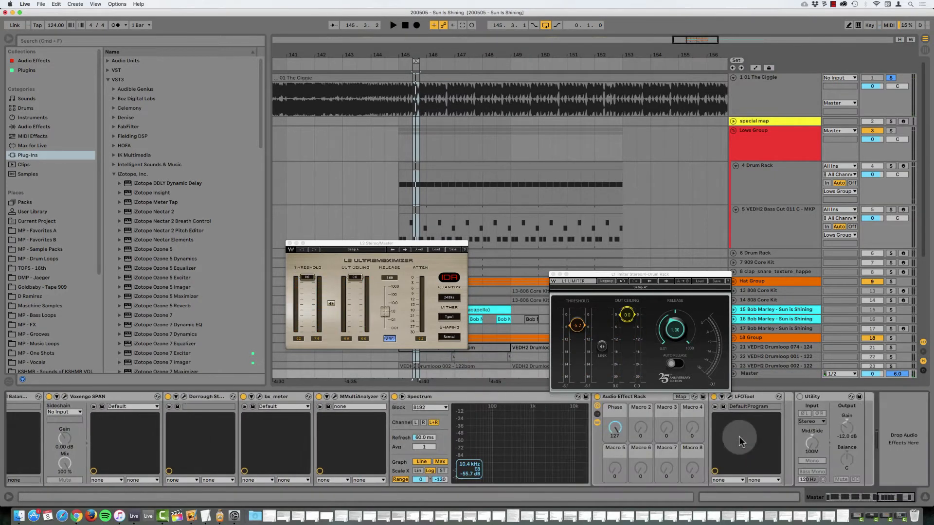
left_click(731, 397)
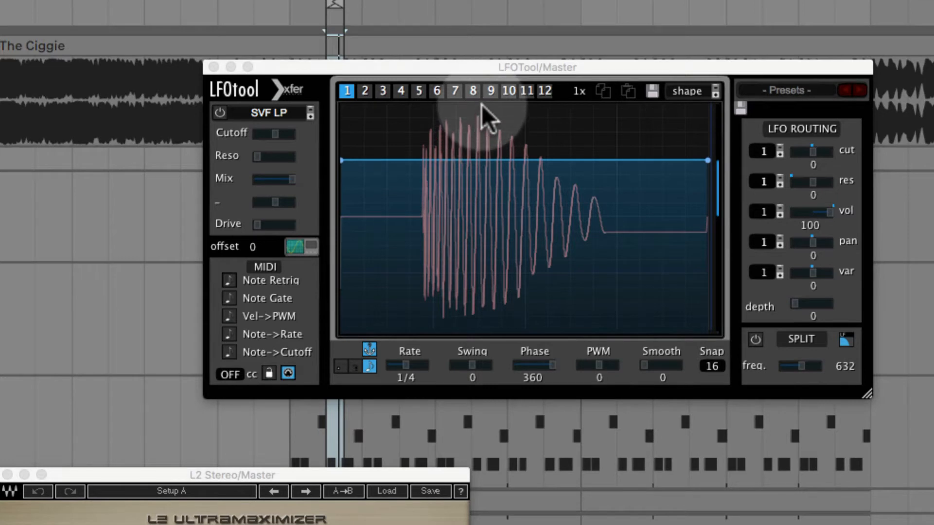
left_click_drag(707, 161, 706, 124)
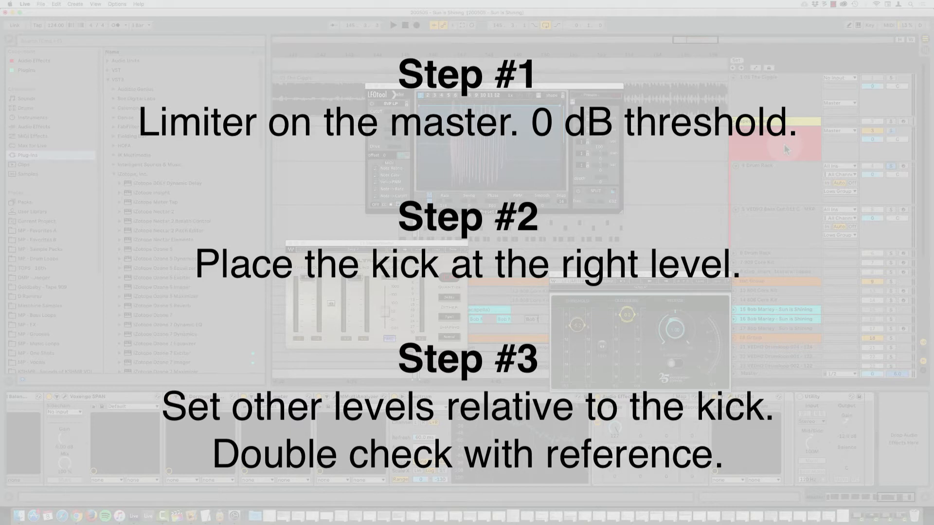
left_click(370, 86)
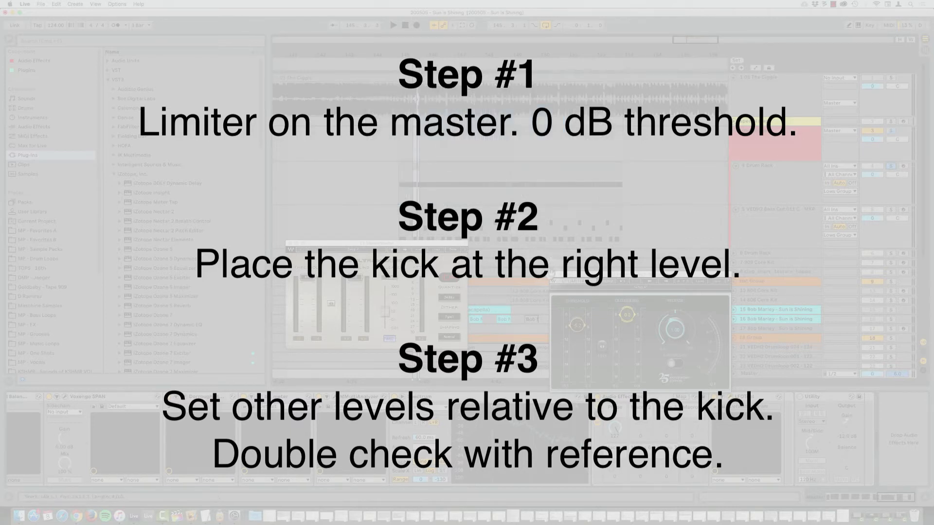
Close the open plug-in windows and show the devices on the 4 Drum Rack and 5 VEDH2 Bass Cut tracks.
left_click(552, 280)
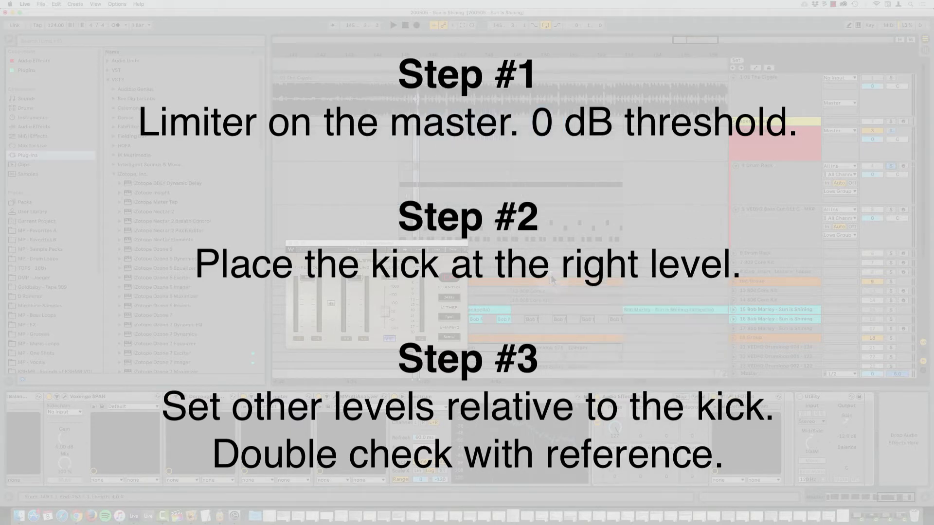
left_click(289, 245)
left_click(774, 179)
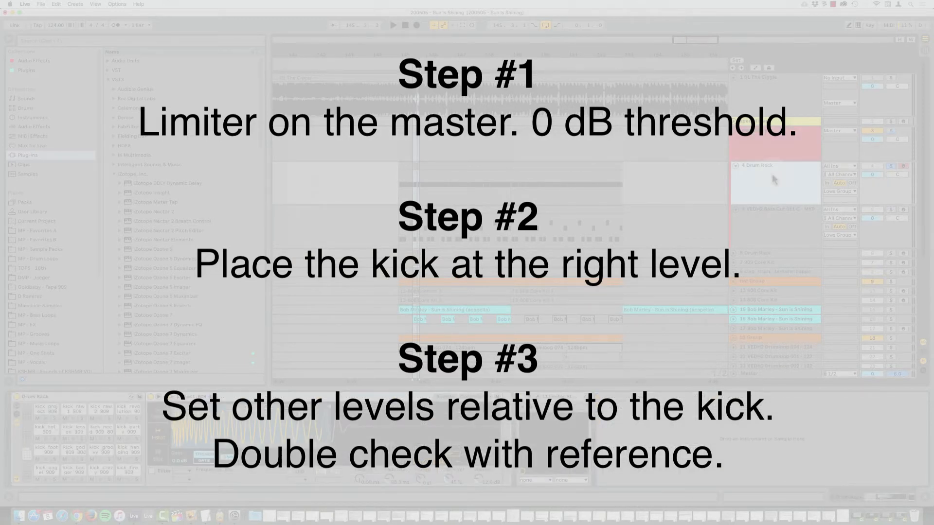
left_click(758, 218)
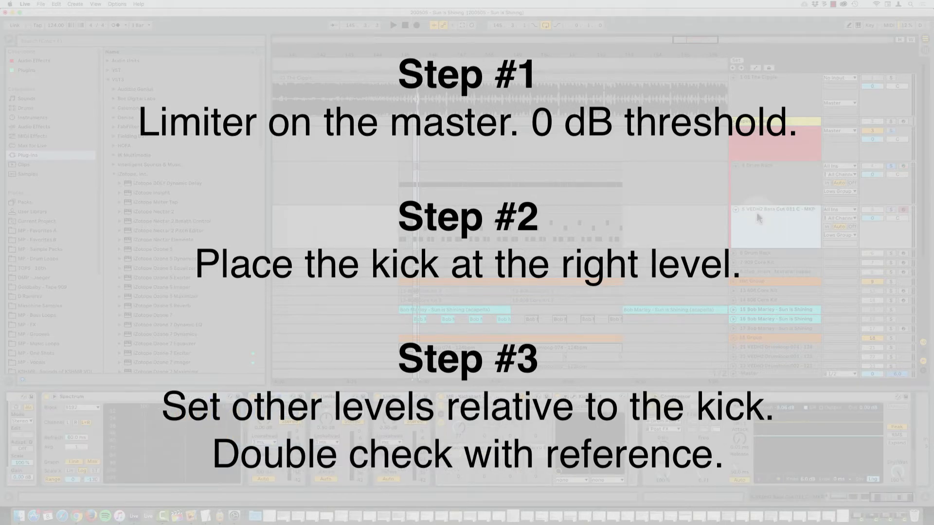
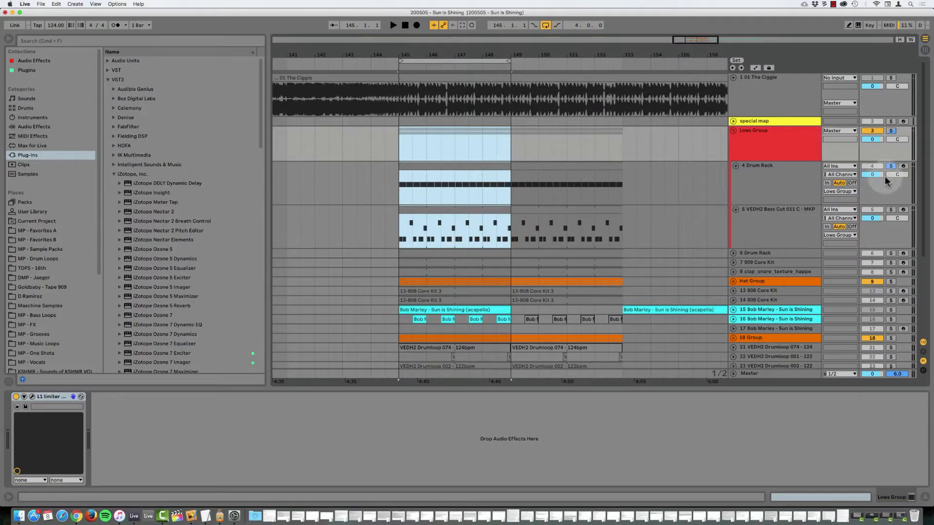
Play the four-bar loop from 145.1.1 with 4 Drum Rack unsoloed, solo the reference track 01 The Ciggie for comparison, and stop playback.
key("space")
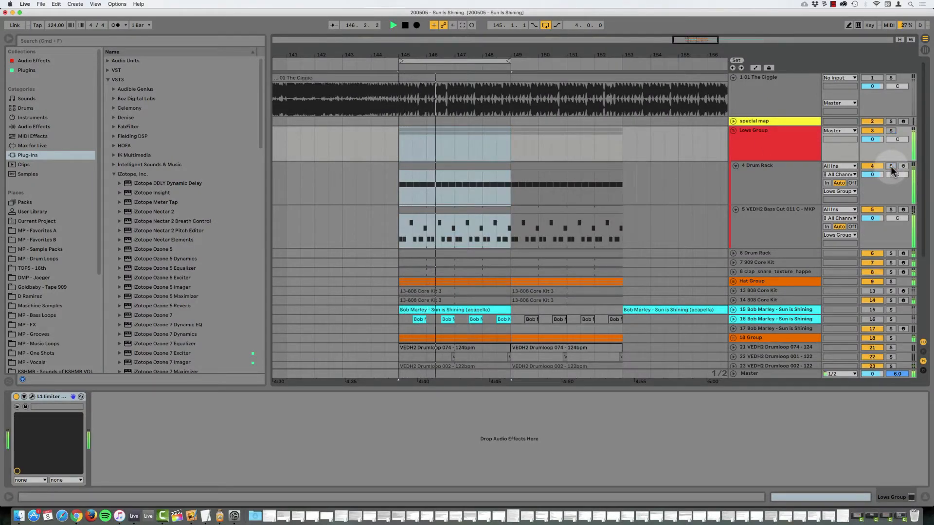
key("s")
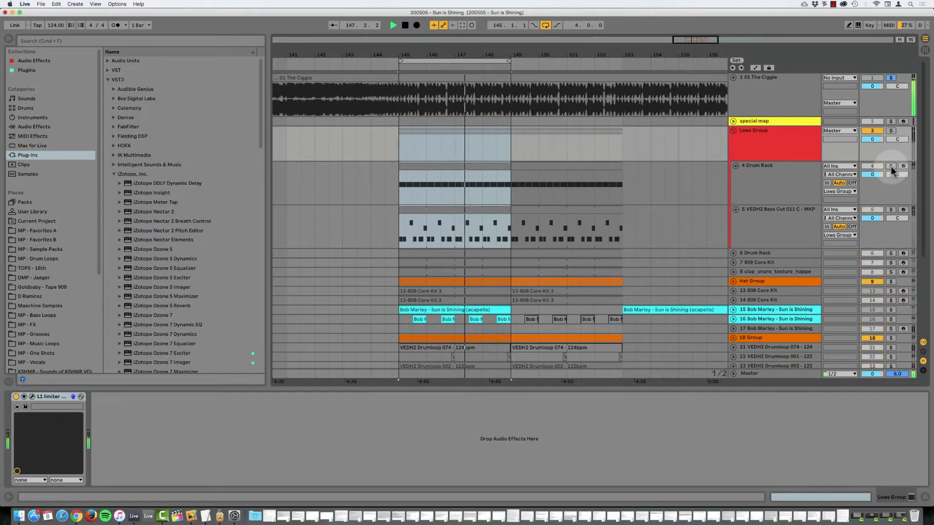
key("space")
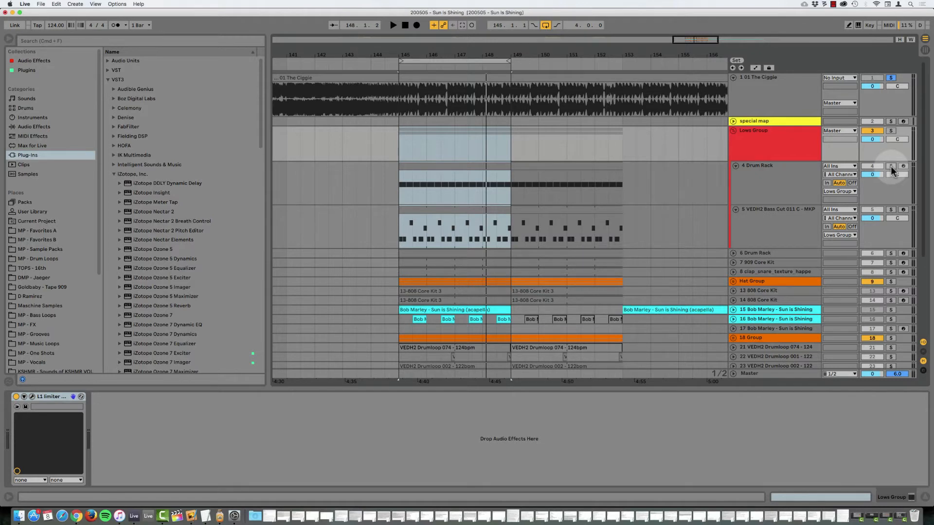
Show the devices on the Lows Group and on the reference track 01 The Ciggie.
left_click(776, 144)
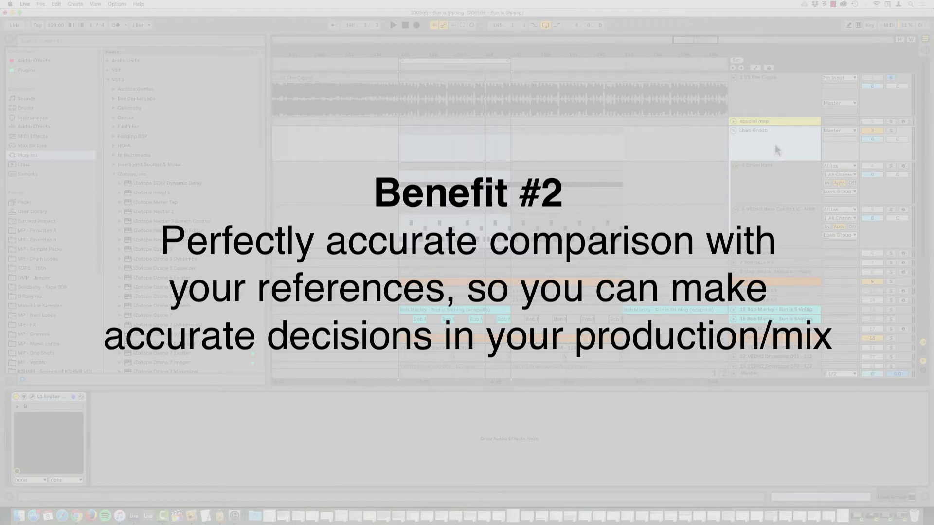
left_click(779, 88)
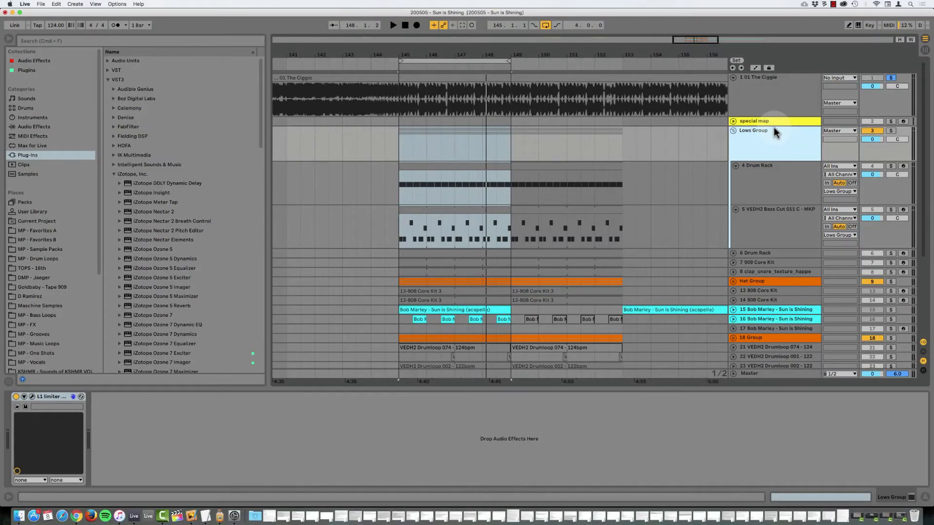
left_click(783, 101)
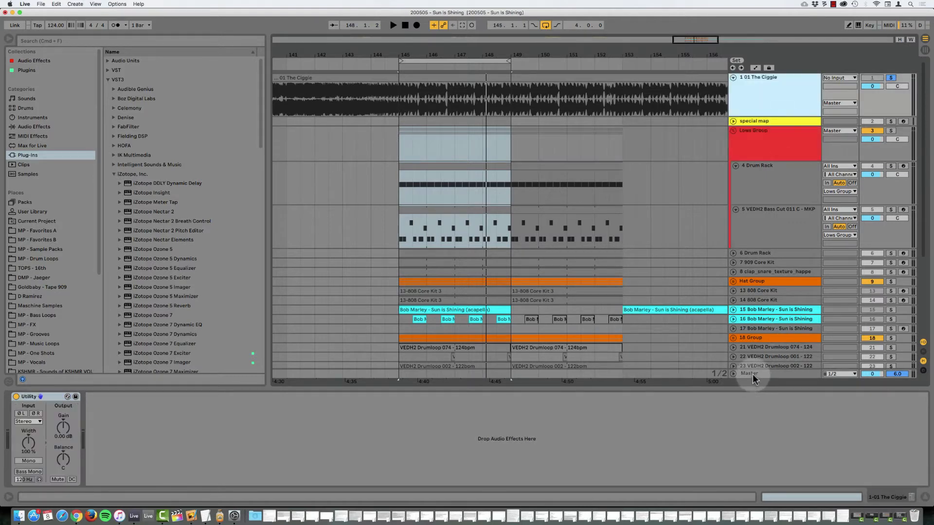
Open iZotope Insight from the master's device chain and place its window over the upper part of the arrangement.
left_click(752, 374)
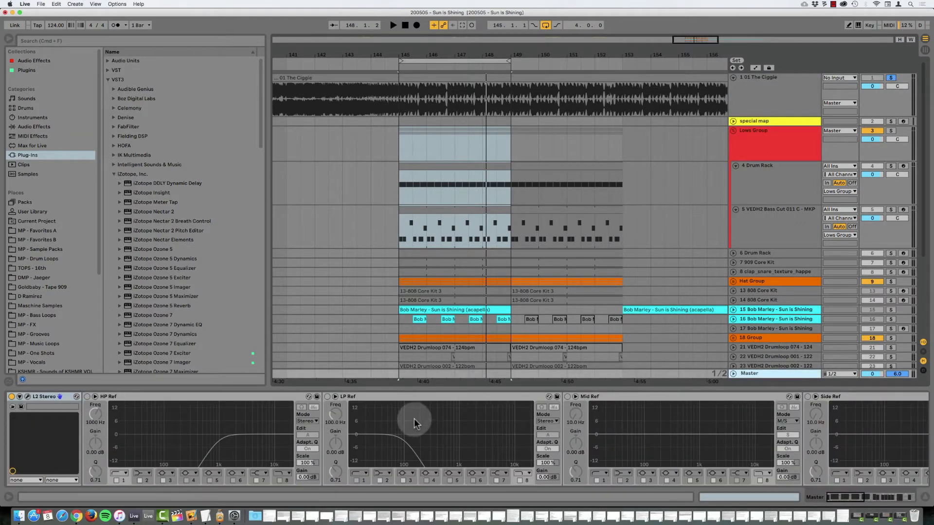
scroll(413, 419, "right", 15)
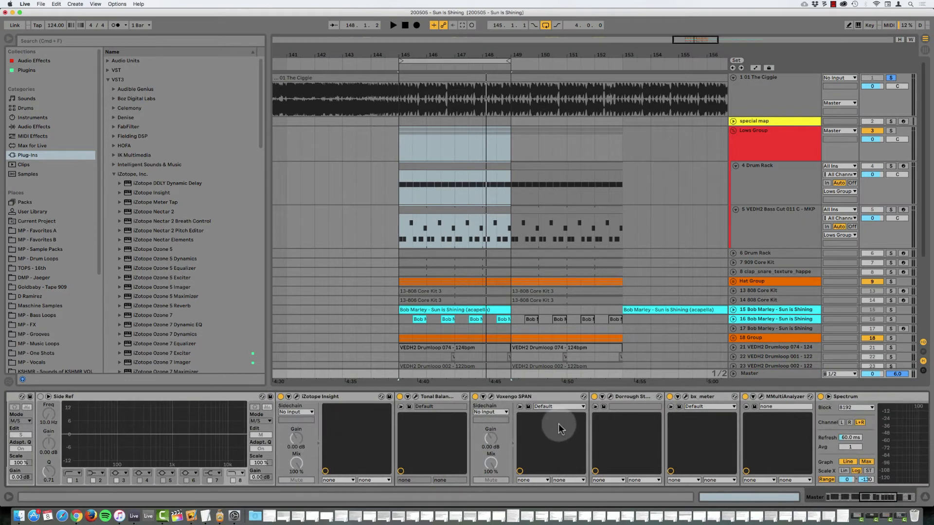
scroll(379, 410, "right", 5)
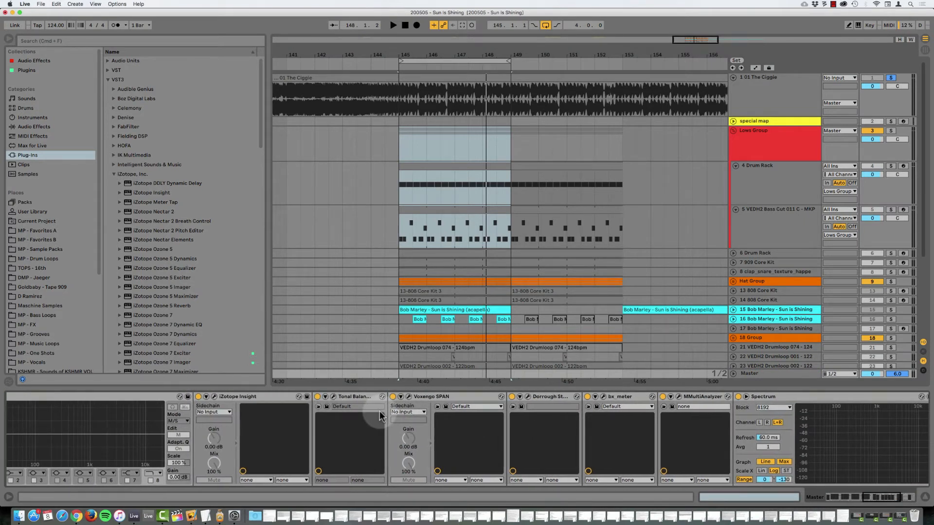
left_click(213, 396)
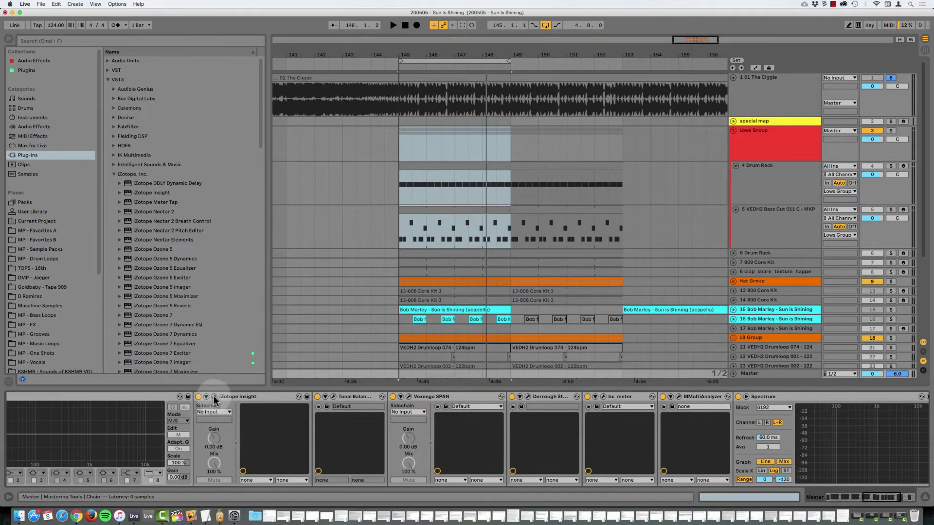
left_click_drag(282, 121, 451, 49)
Open the L2 Stereo limiter on the master, lower its threshold, and check the reference track's devices before returning to the master.
scroll(354, 433, "left", 10)
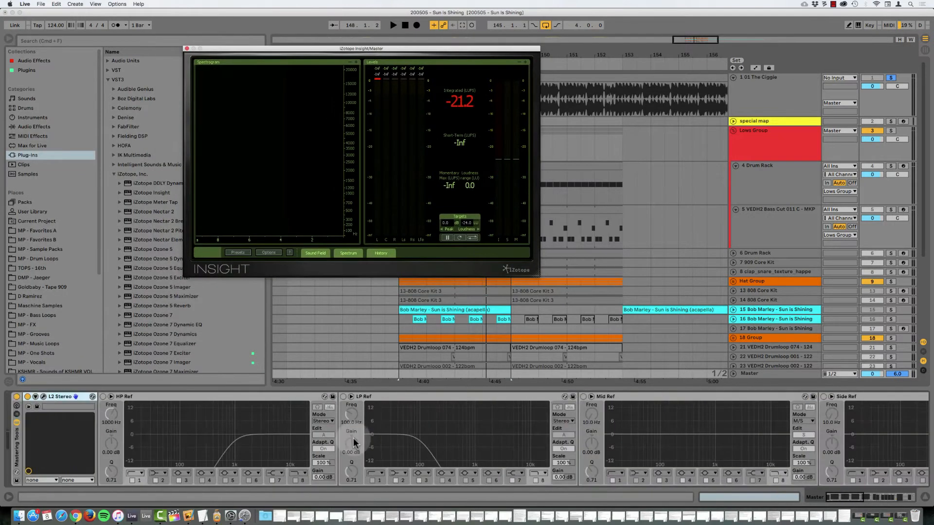
left_click(43, 397)
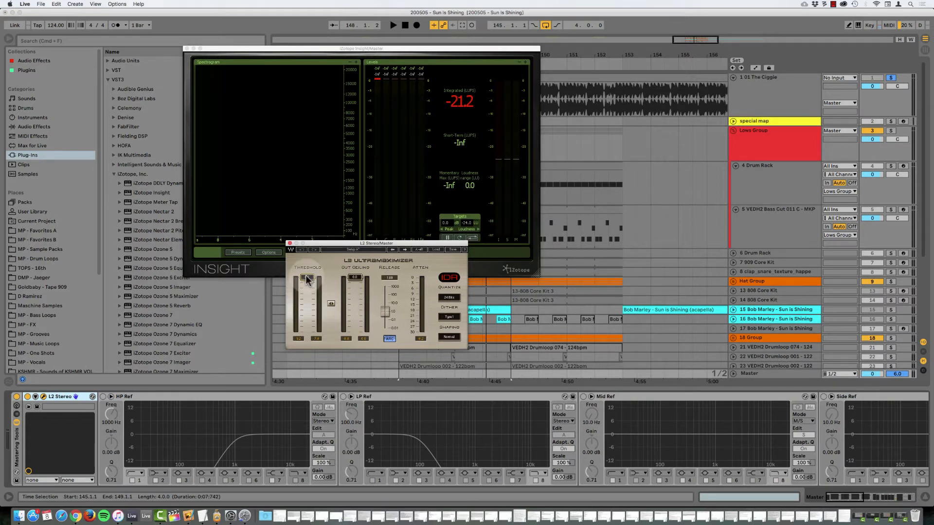
left_click_drag(310, 278, 307, 291)
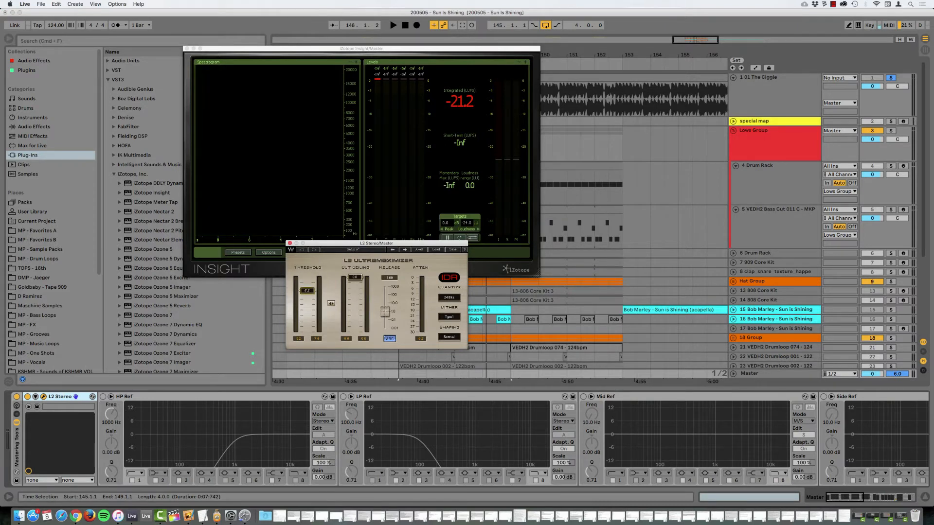
left_click(764, 100)
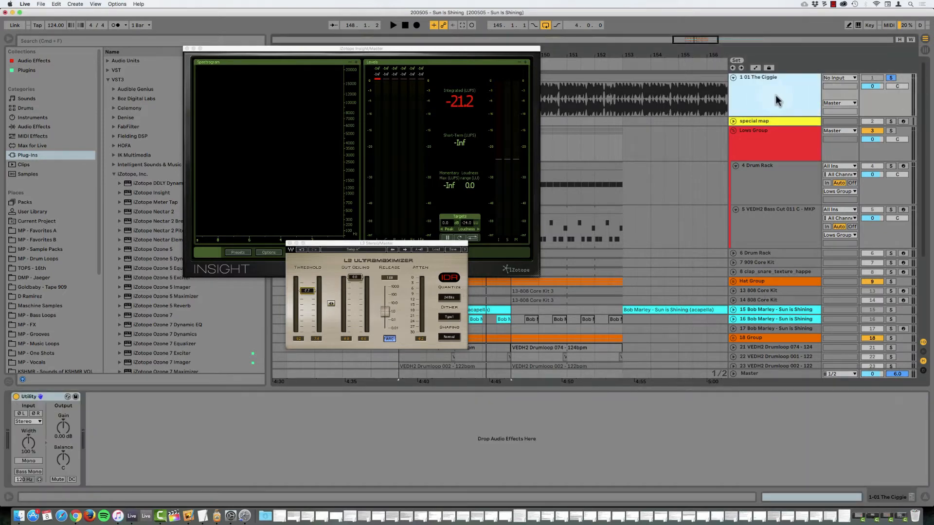
left_click(782, 373)
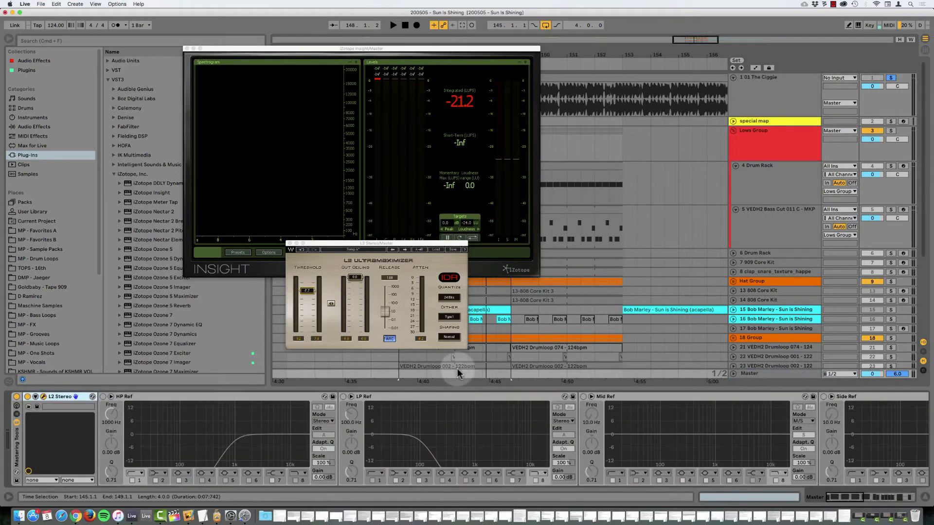
Play the soloed reference through the L2 limiter while watching Insight's loudness meters, stop playback, and return the L2 threshold to 0.0.
key("space")
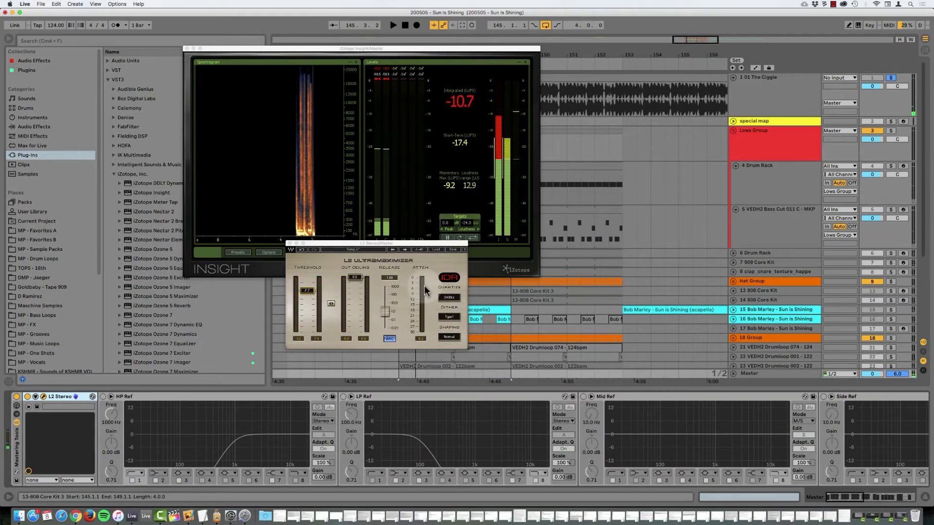
key("space")
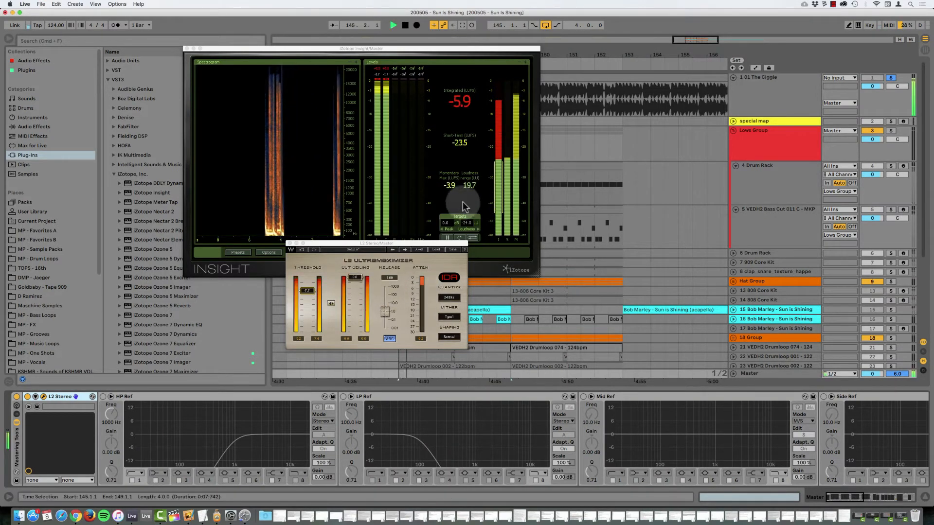
key("space")
left_click_drag(307, 291, 382, 63)
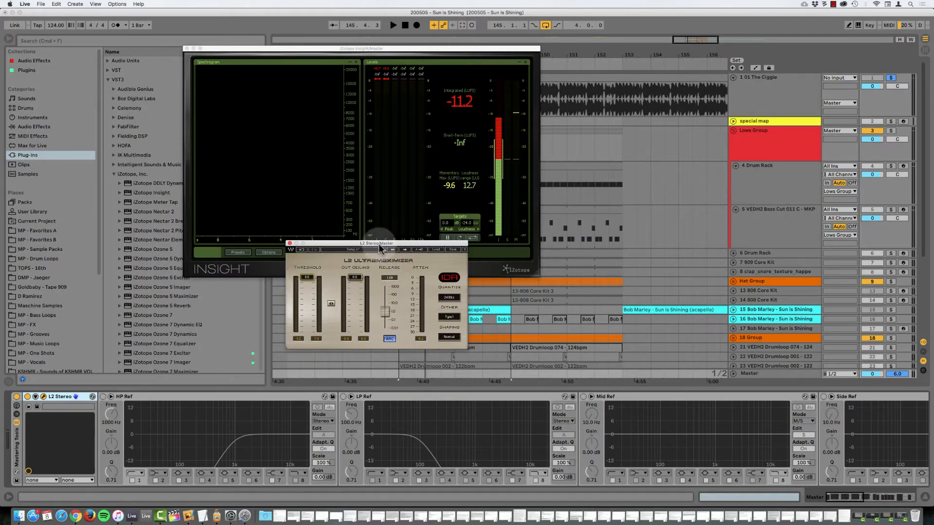
Show the 01 The Ciggie track's Utility device, return to the master's chain, and shift the L2 window slightly.
left_click_drag(379, 244, 361, 244)
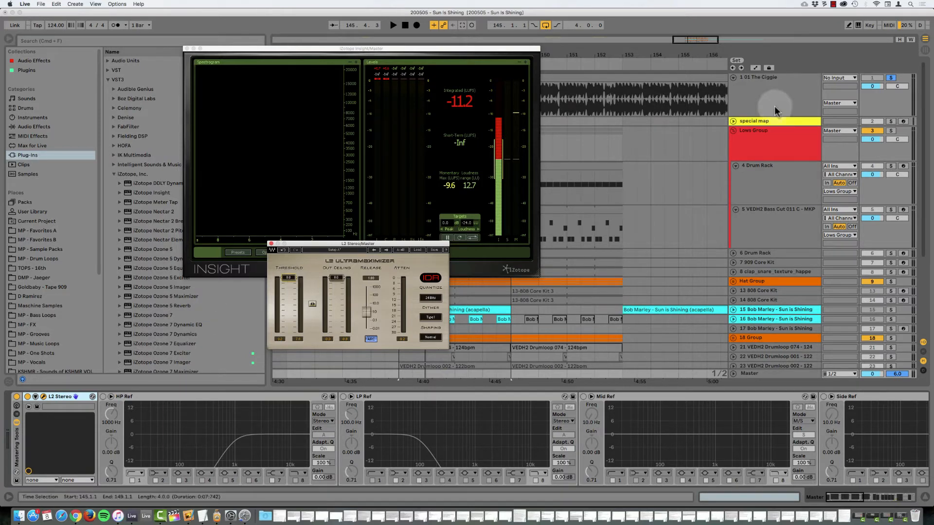
left_click(784, 91)
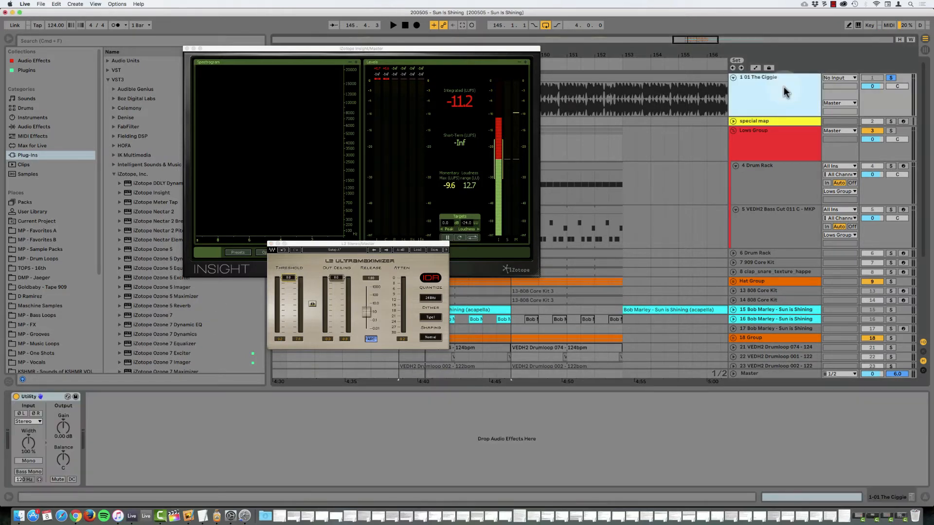
left_click(764, 373)
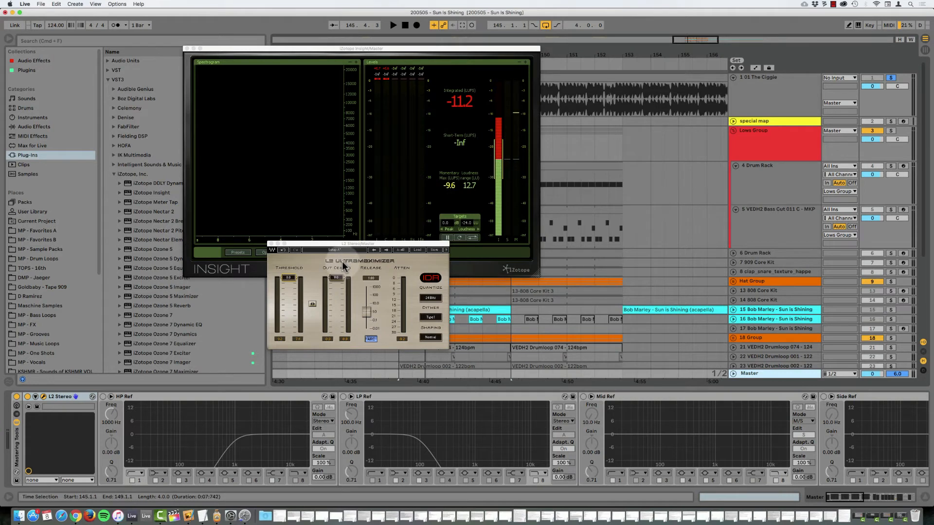
left_click_drag(343, 244, 339, 247)
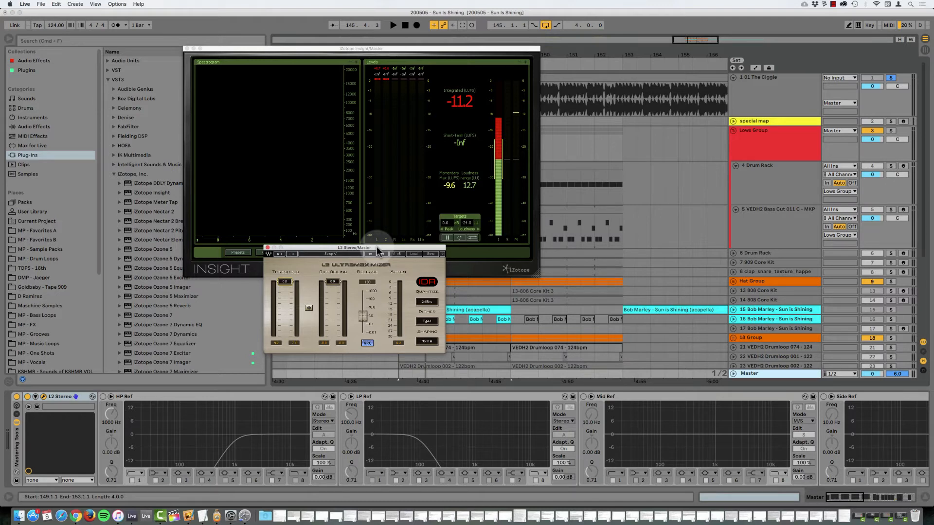
left_click_drag(377, 251, 409, 255)
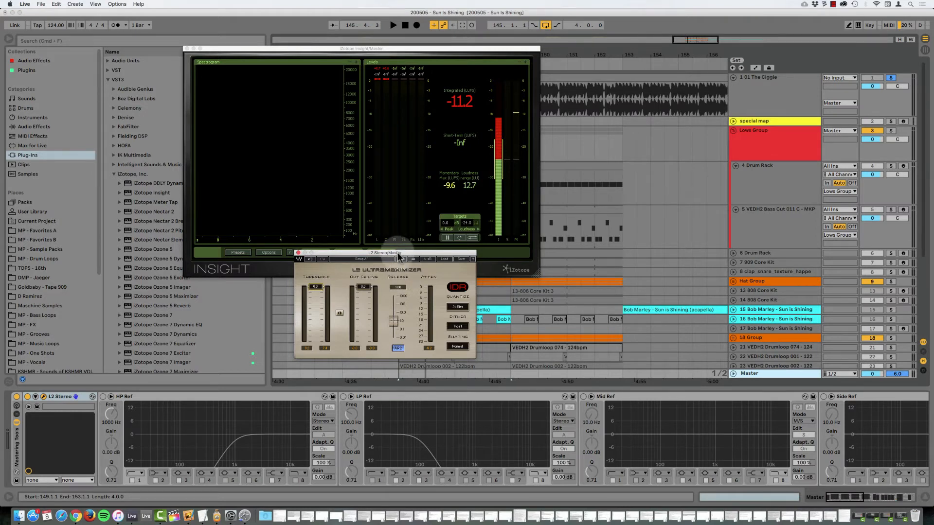
left_click_drag(397, 253, 406, 251)
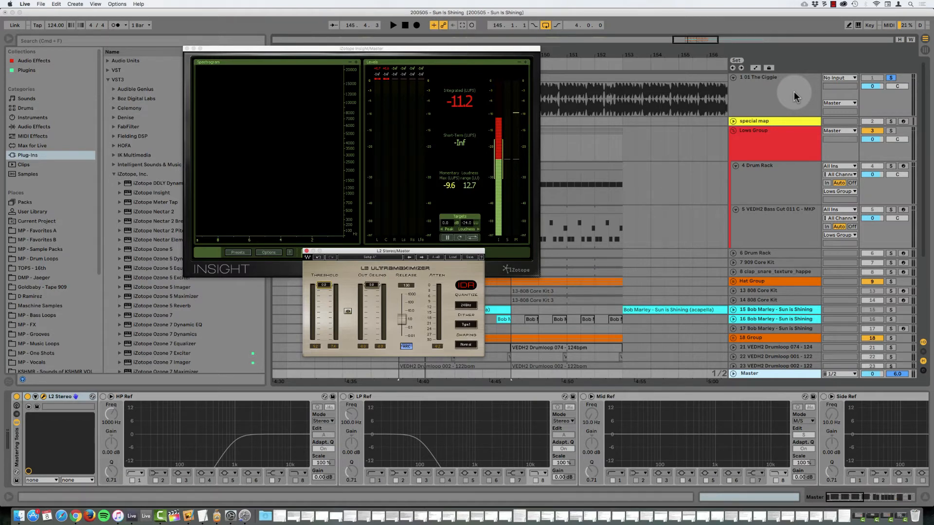
Look through the master's device chain from HP Ref to the Voxengo SPAN and MMultiAnalyzer metering plug-ins.
left_click(230, 398)
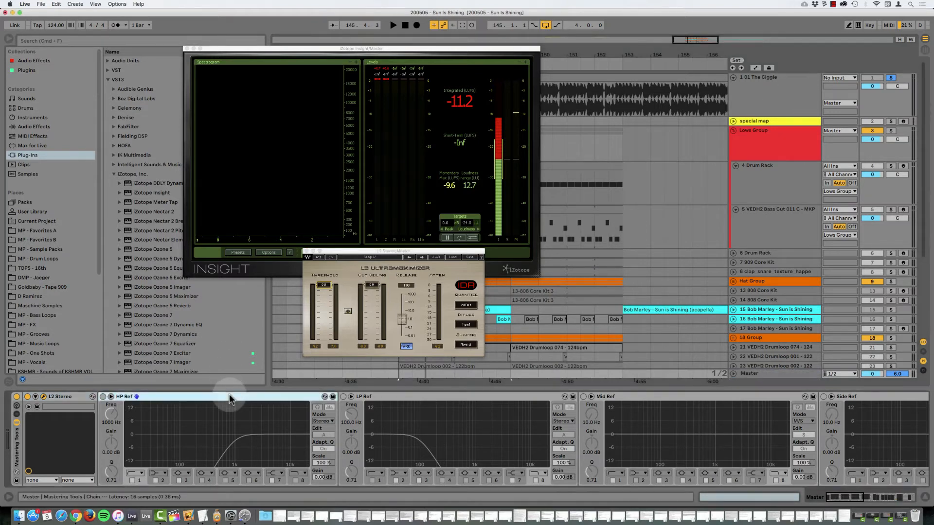
scroll(358, 409, "right", 15)
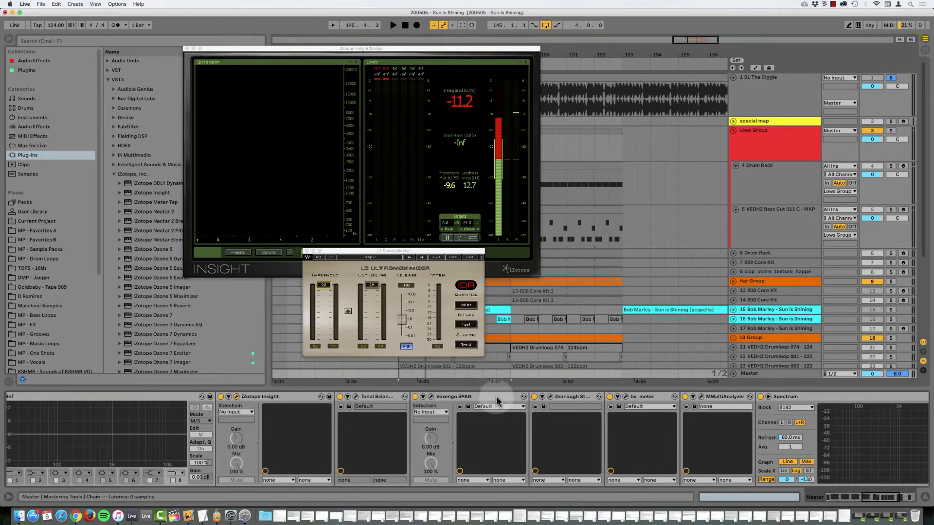
left_click(490, 398)
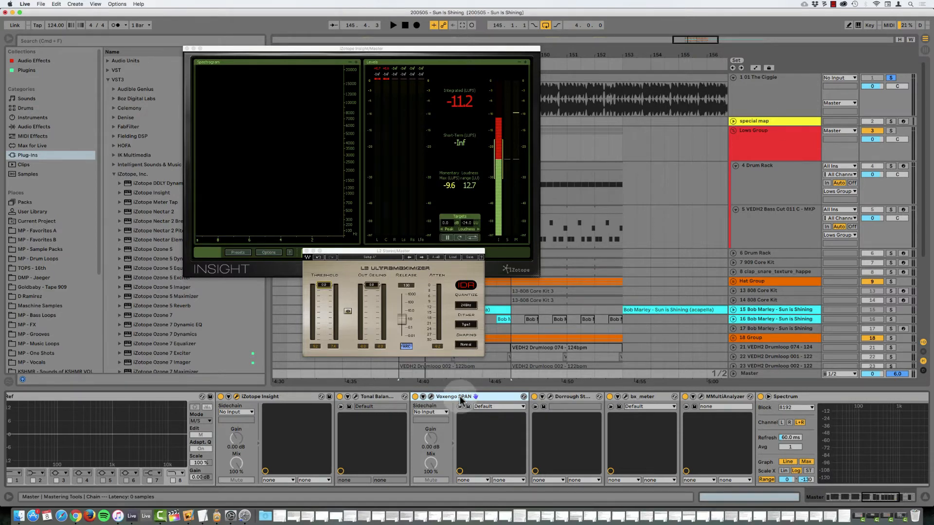
scroll(460, 401, "left", 5)
scroll(460, 401, "left", 3)
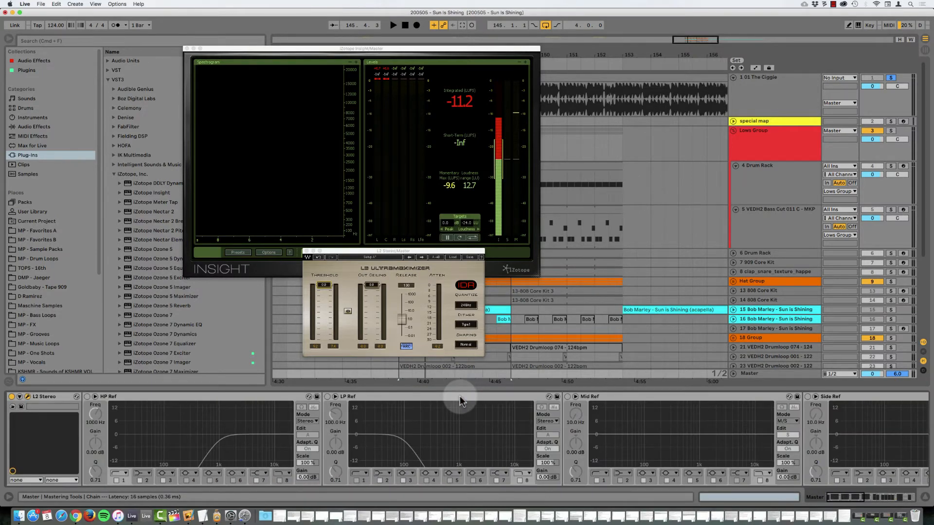
scroll(461, 394, "right", 8)
left_click(597, 399)
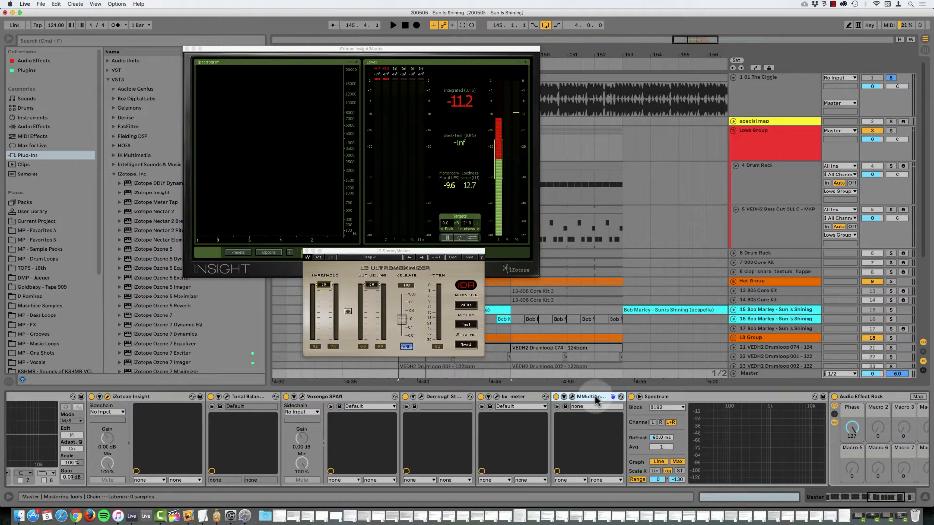
Bring the L2 limiter window forward and place it beside the Insight window, clear of its meters.
left_click(324, 286)
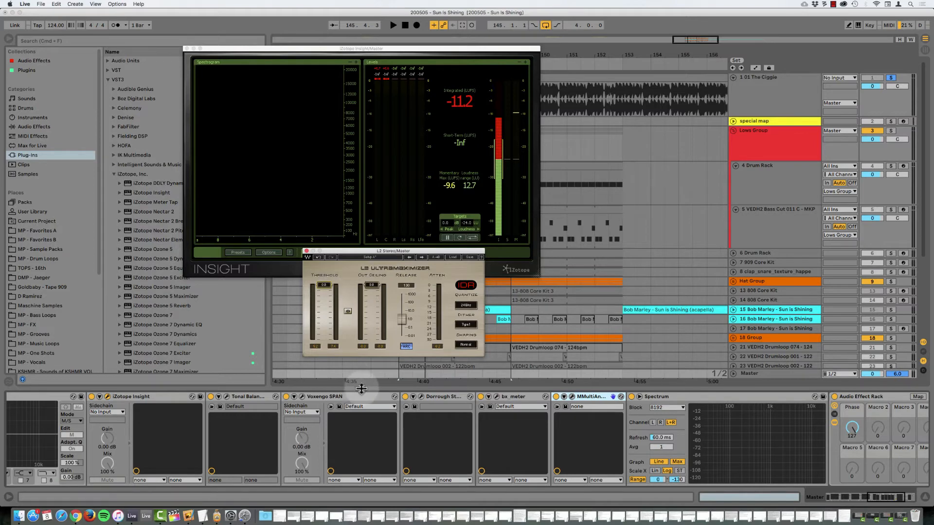
scroll(331, 428, "left", 5)
left_click_drag(396, 253, 638, 166)
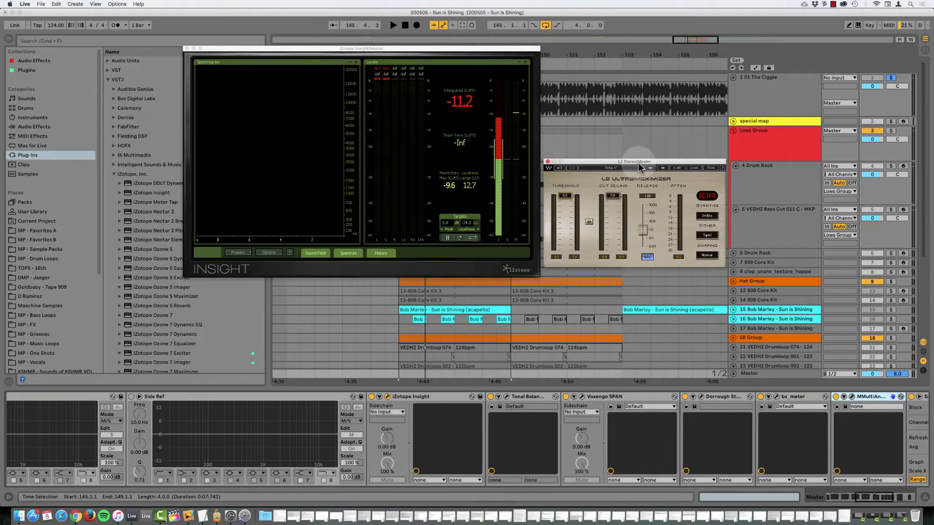
Place the Insight window beside the L2, compare the loudness of the reference and the mix, and reset the L2 peak readings during playback.
left_click_drag(424, 48, 356, 91)
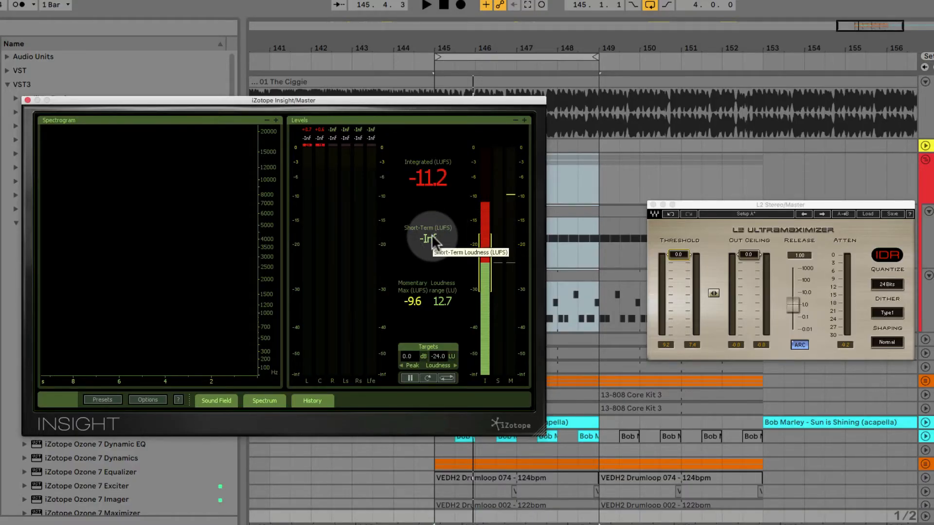
key("space")
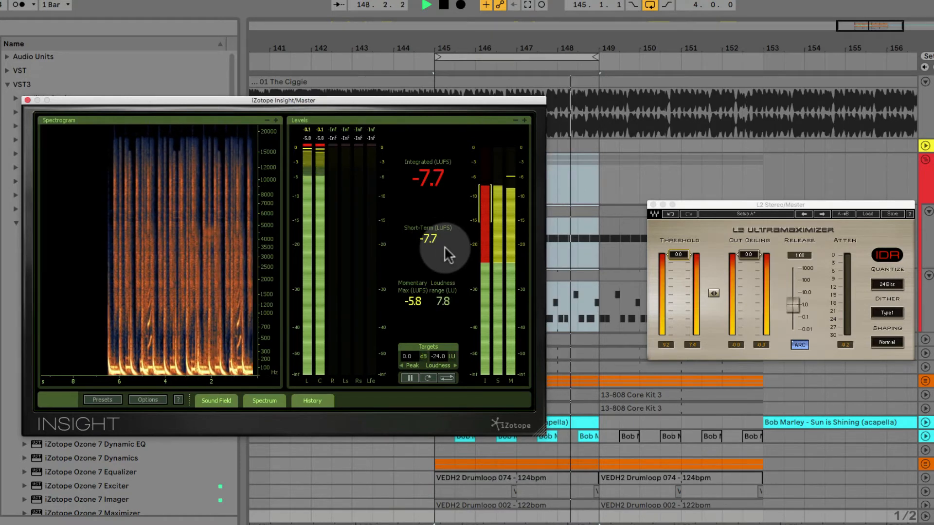
key("space")
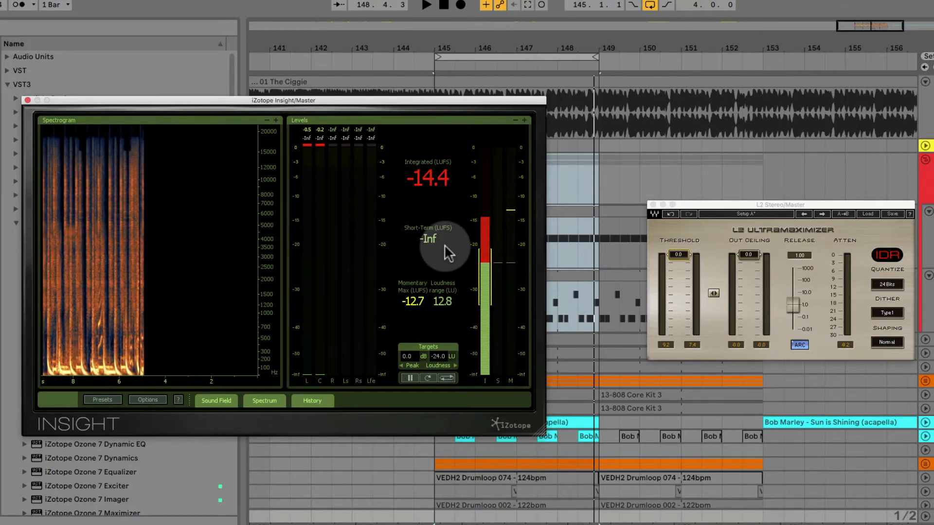
key("space")
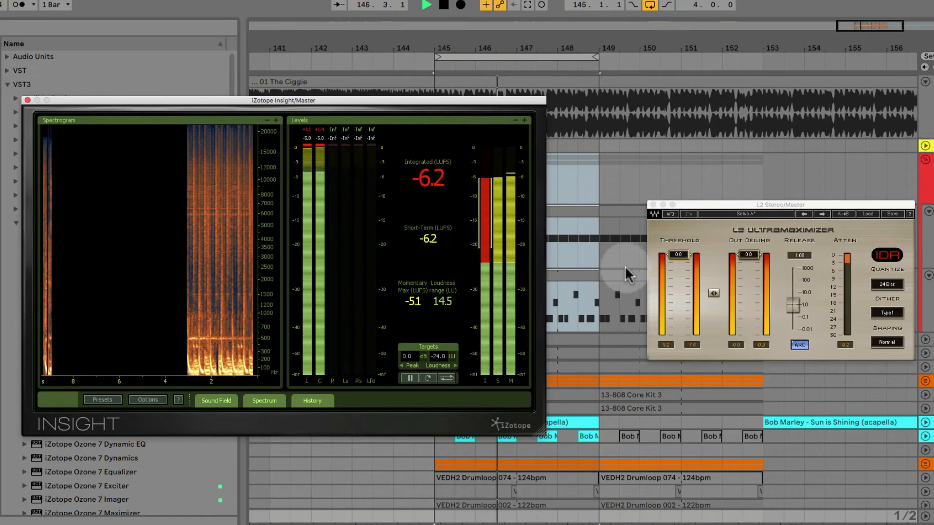
left_click(845, 344)
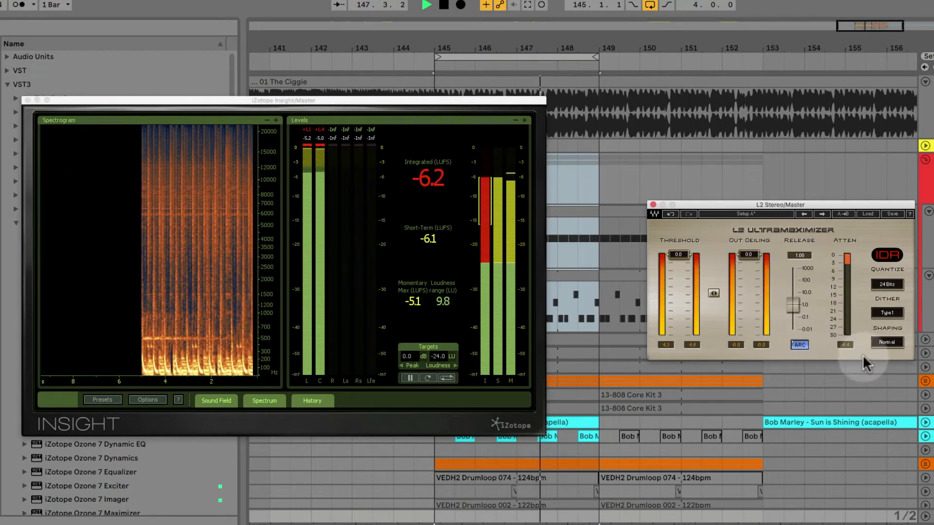
key("space")
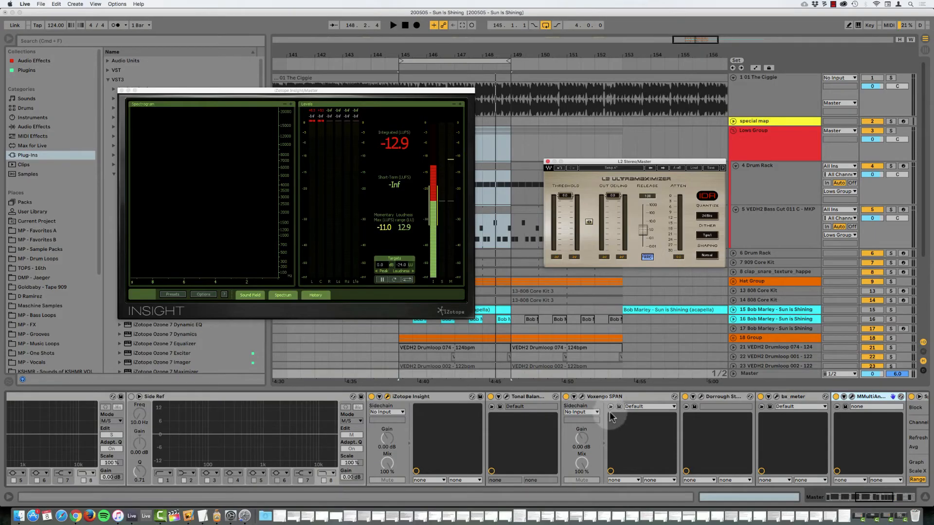
Look over the Voxengo SPAN and Dorrough metering plug-ins in the master's device chain.
left_click(614, 398)
scroll(614, 398, "right", 6)
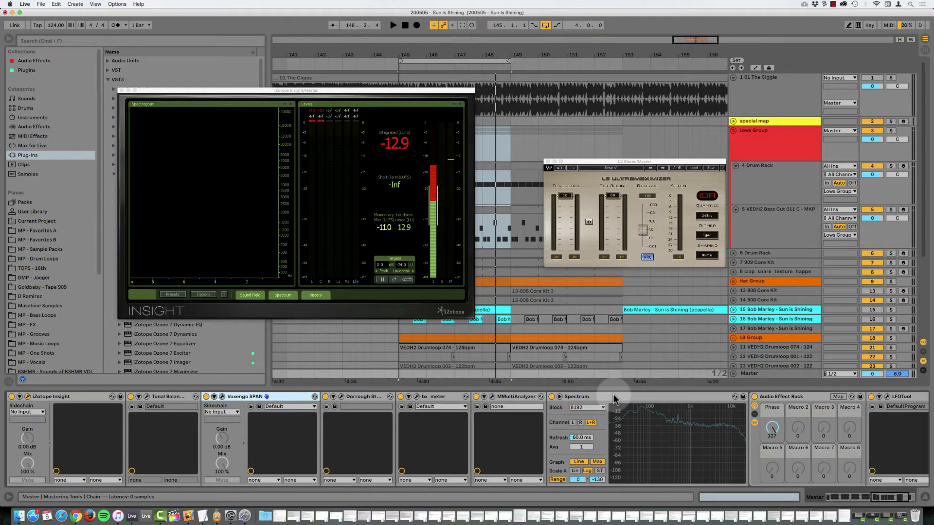
scroll(354, 429, "left", 2)
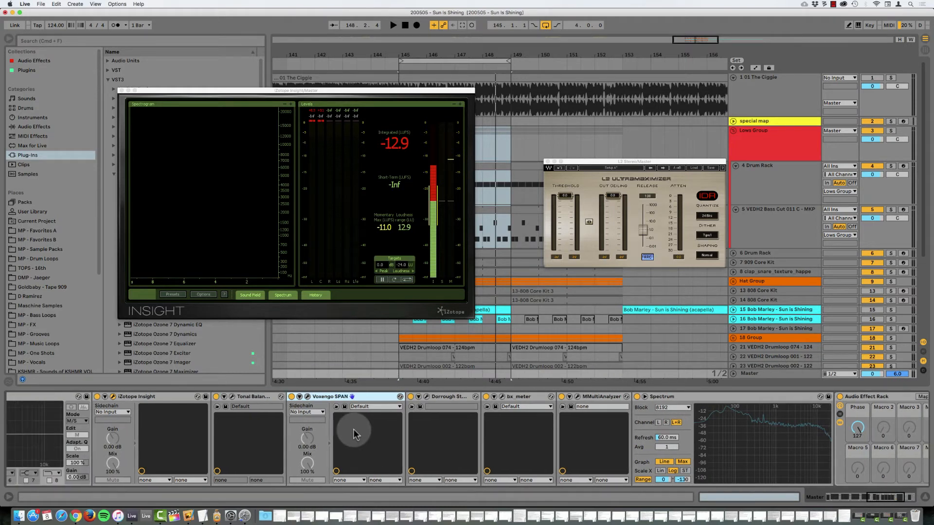
left_click(443, 398)
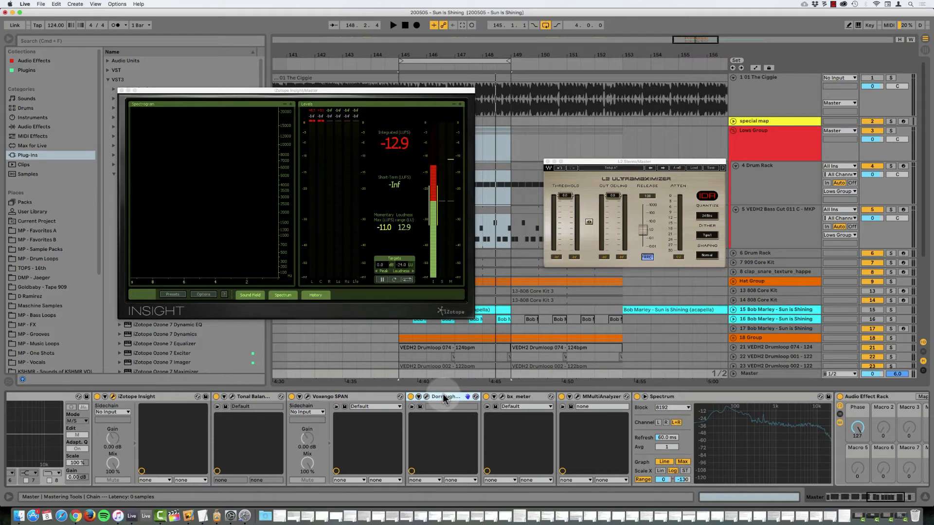
scroll(444, 398, "left", 1)
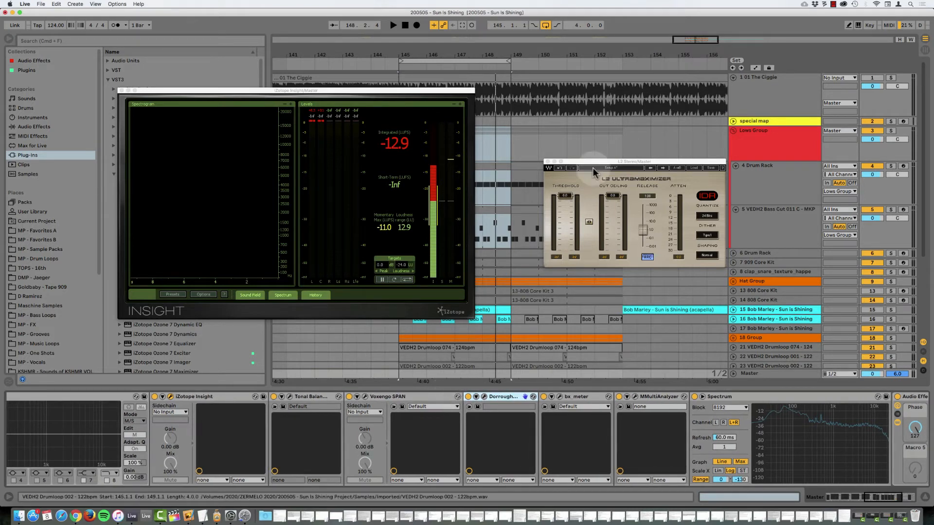
Expand the master's Spectrum device into the large main view and close the L2 and Insight windows.
left_click_drag(550, 161, 557, 161)
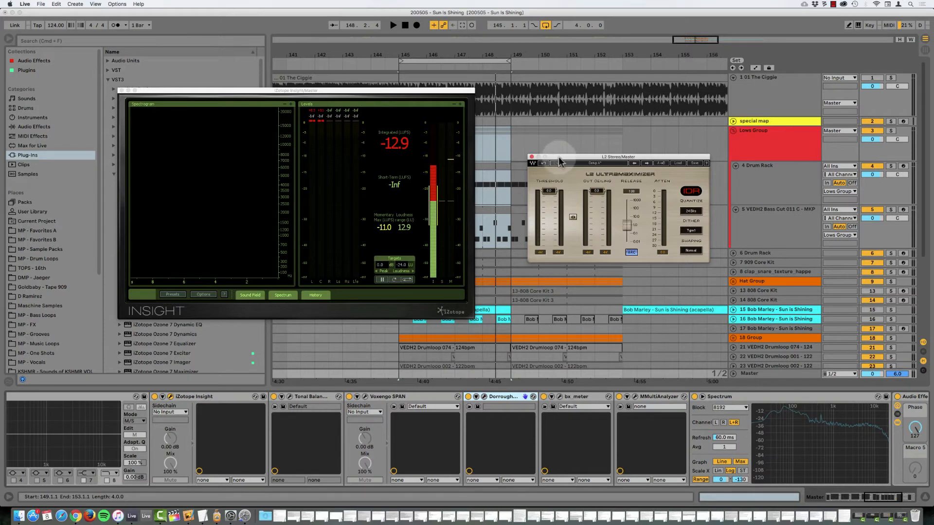
double_click(805, 433)
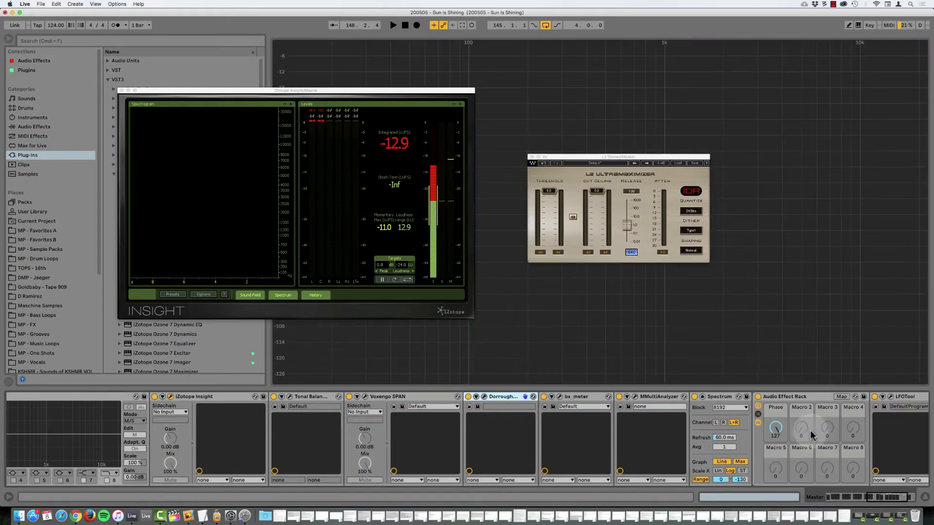
left_click(531, 157)
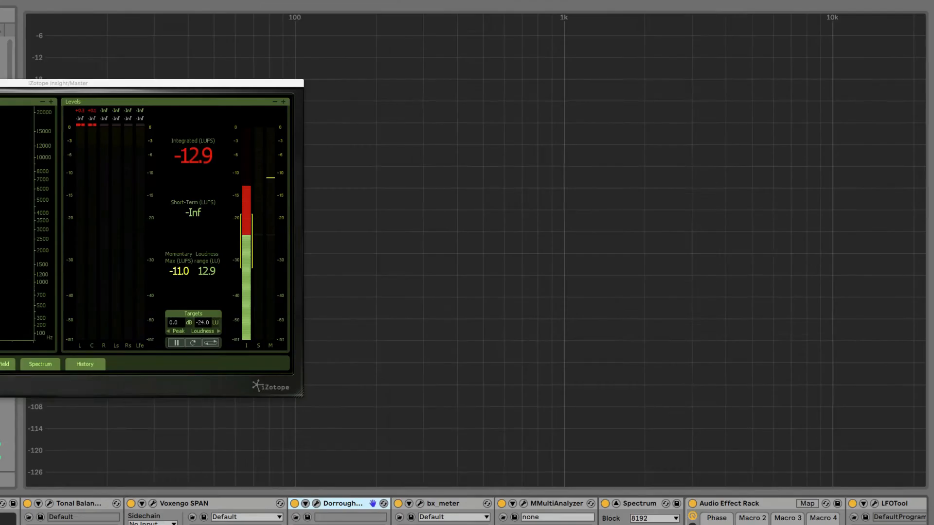
key("super+w")
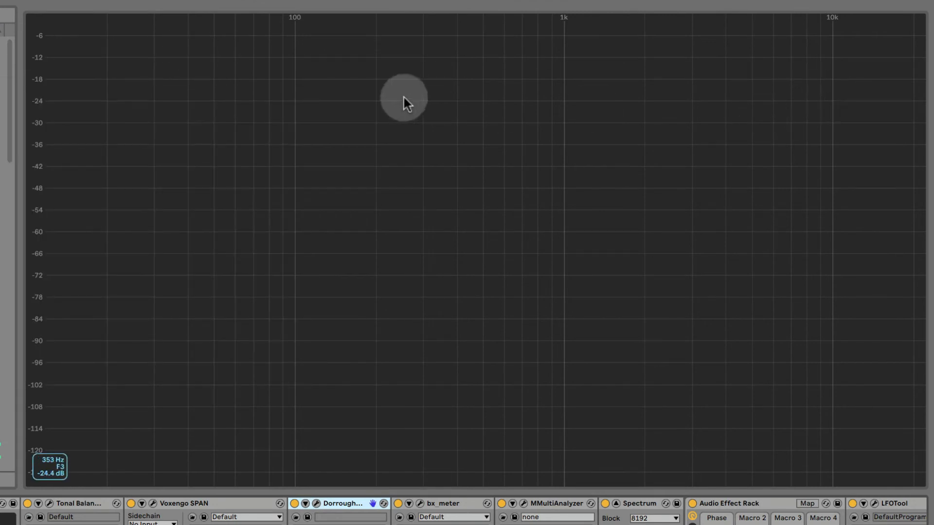
Play the loop repeatedly and examine the low-end peak near 55 Hz and the highs around 10 kHz in the Spectrum.
key("space")
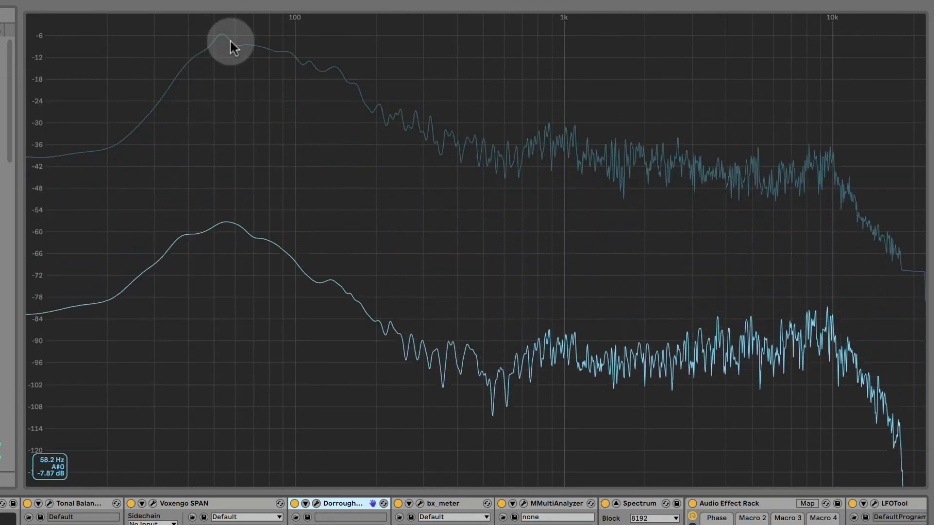
key("space")
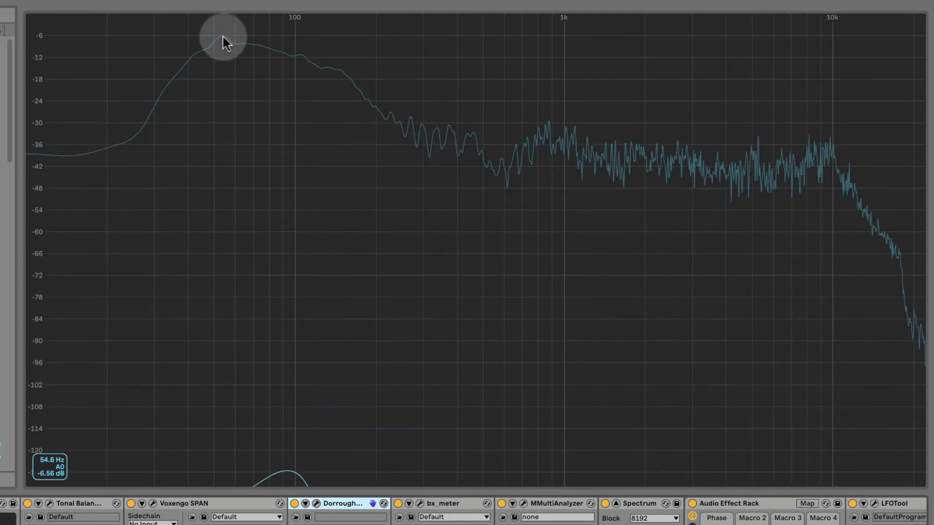
key("space")
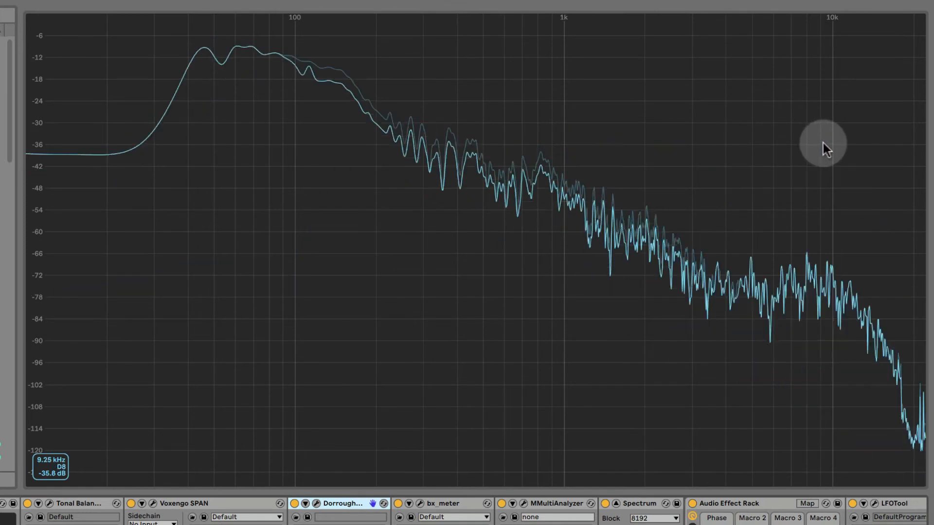
key("space")
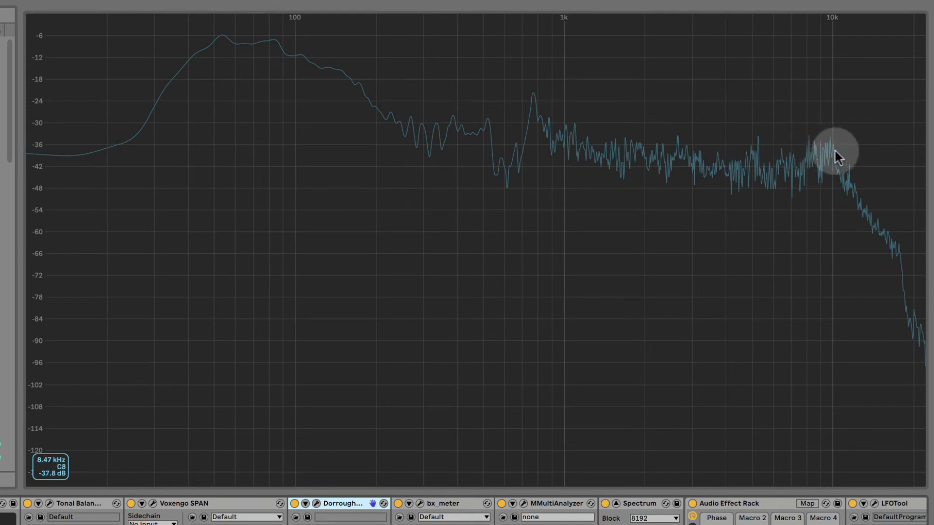
key("space")
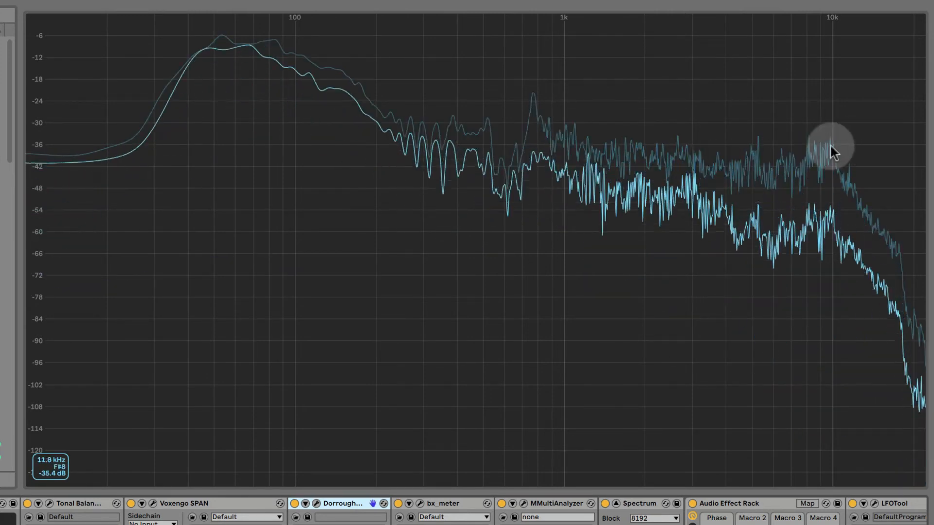
Replay the loop for comparison and examine its low end and the highs around 6 kHz in the Spectrum.
key("space")
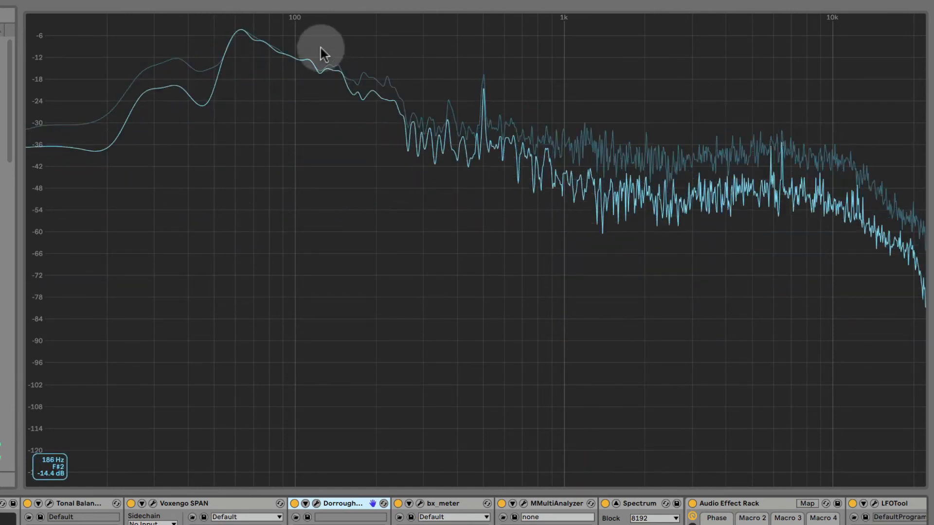
key("space")
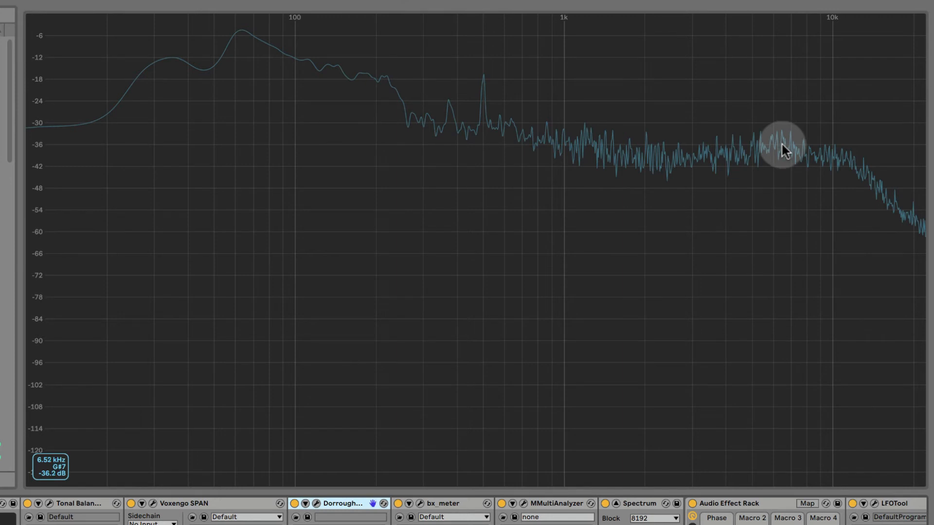
key("space")
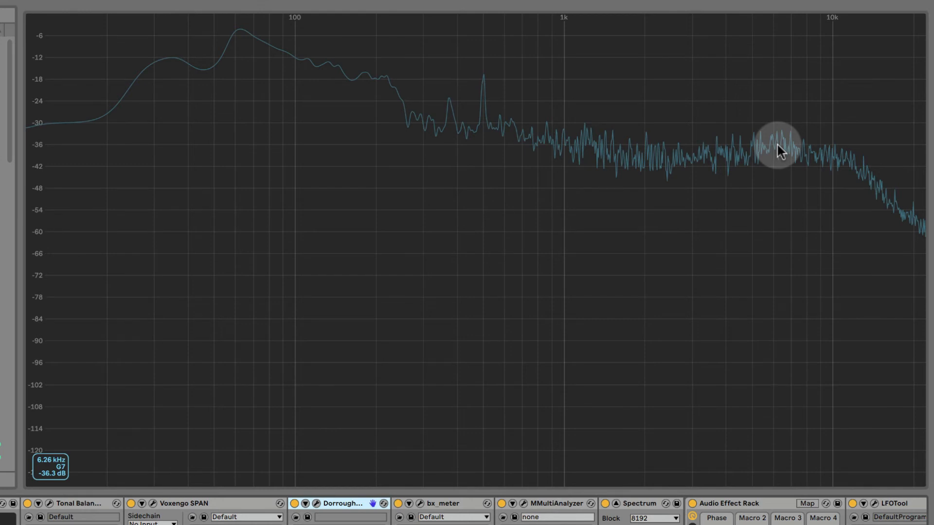
left_click(778, 145)
key("space")
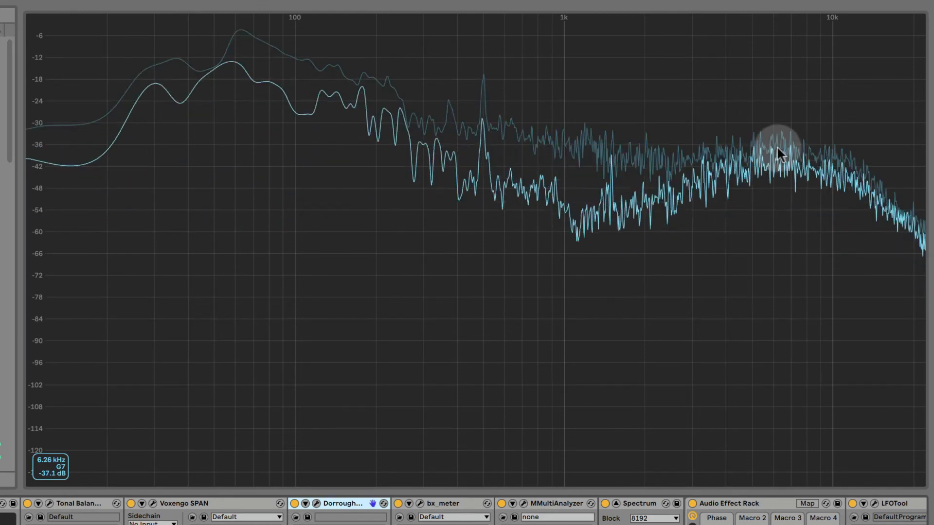
key("space")
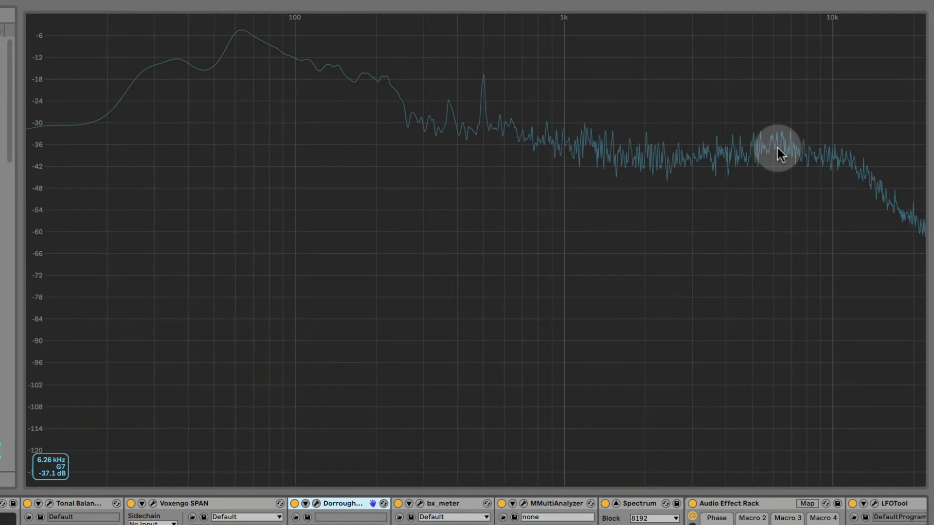
left_click(777, 148)
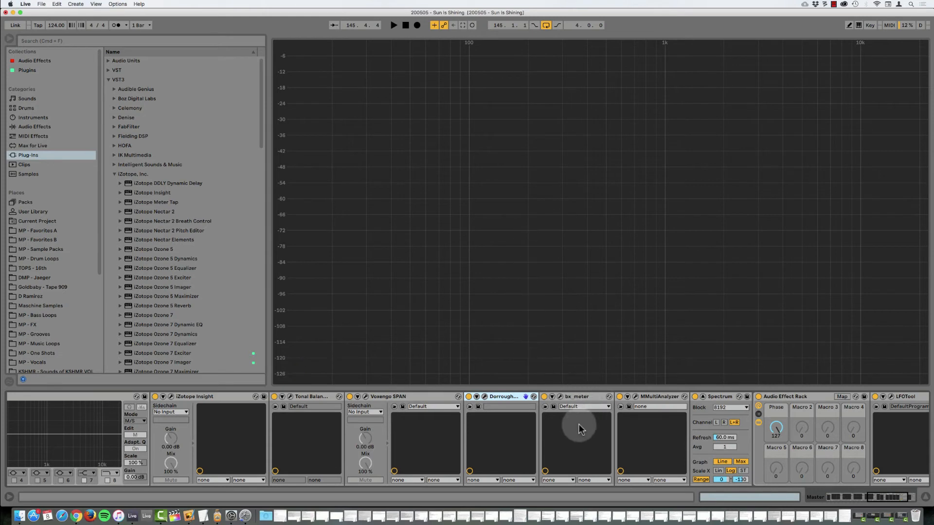
Look over the bx_meter and MMultiAnalyzer plug-ins in the master's device chain.
scroll(579, 424, "right", 3)
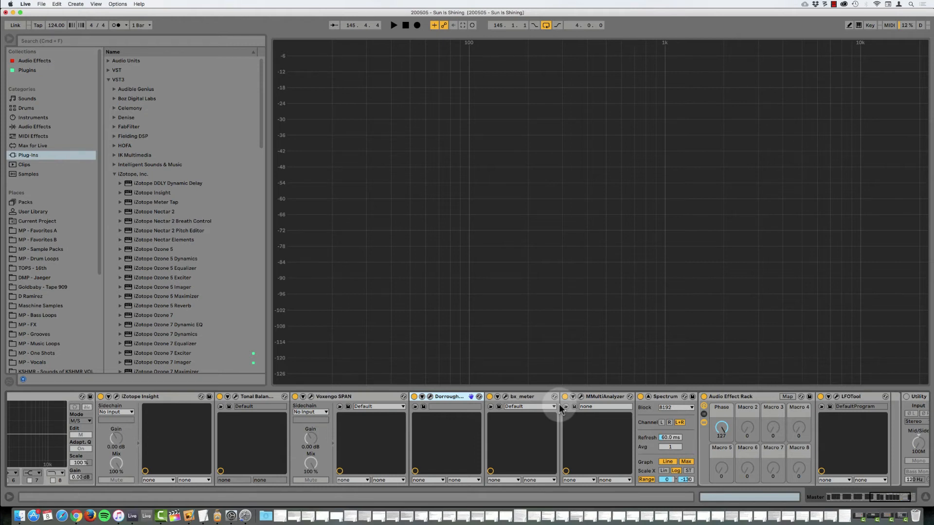
left_click(518, 398)
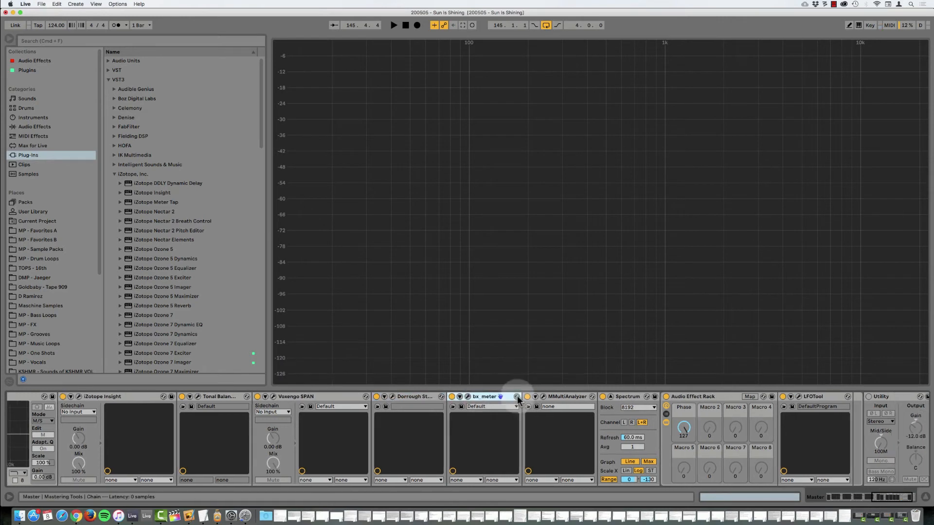
scroll(518, 399, "right", 3)
left_click(497, 398)
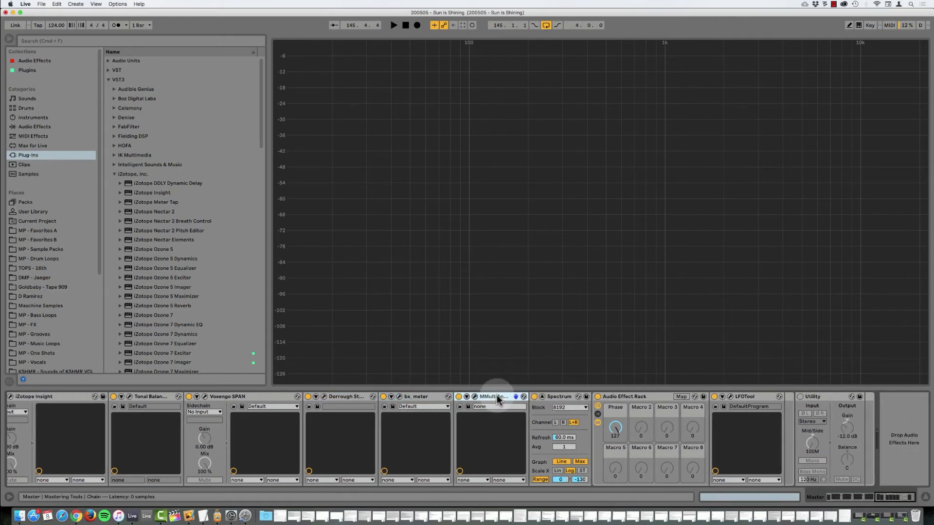
Look back through the master's chain past the Side Ref and Mid Ref EQs and select the HP Ref EQ.
scroll(497, 398, "left", 8)
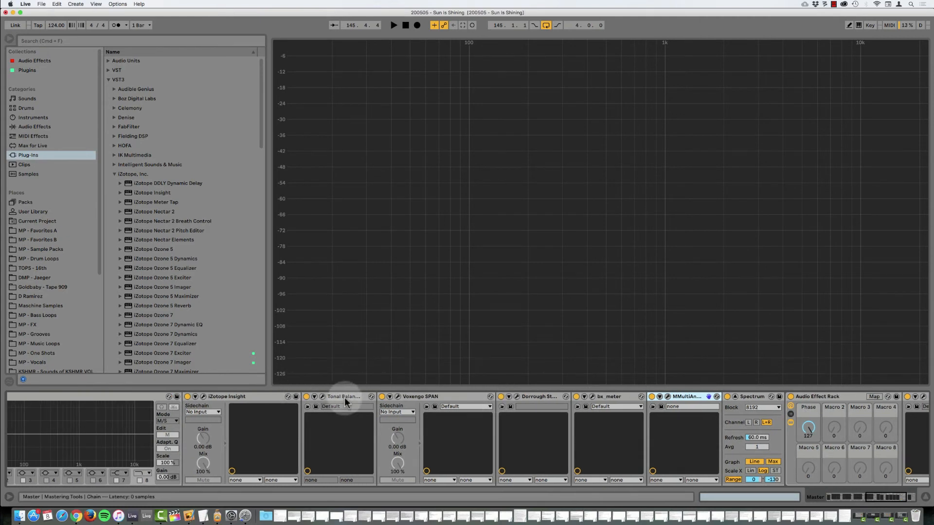
scroll(335, 409, "left", 9)
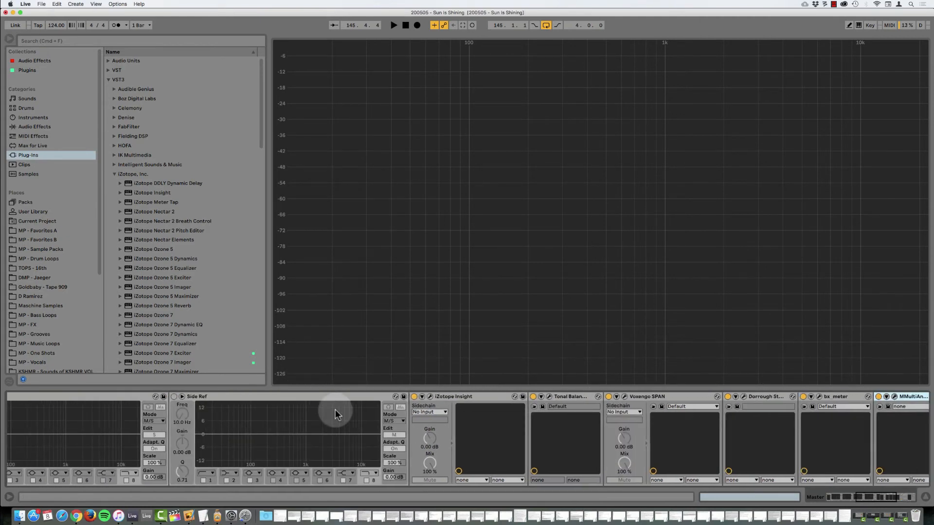
scroll(291, 408, "left", 8)
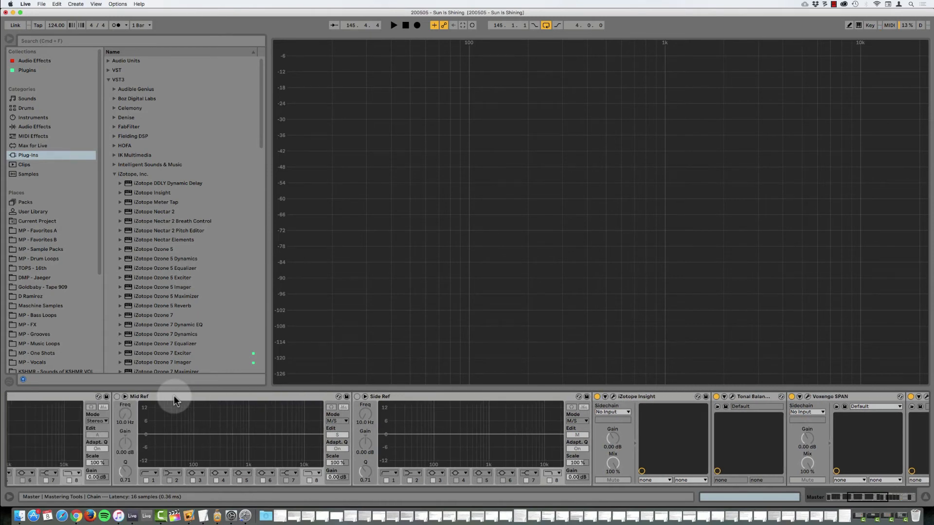
scroll(174, 396, "left", 19)
left_click(158, 397)
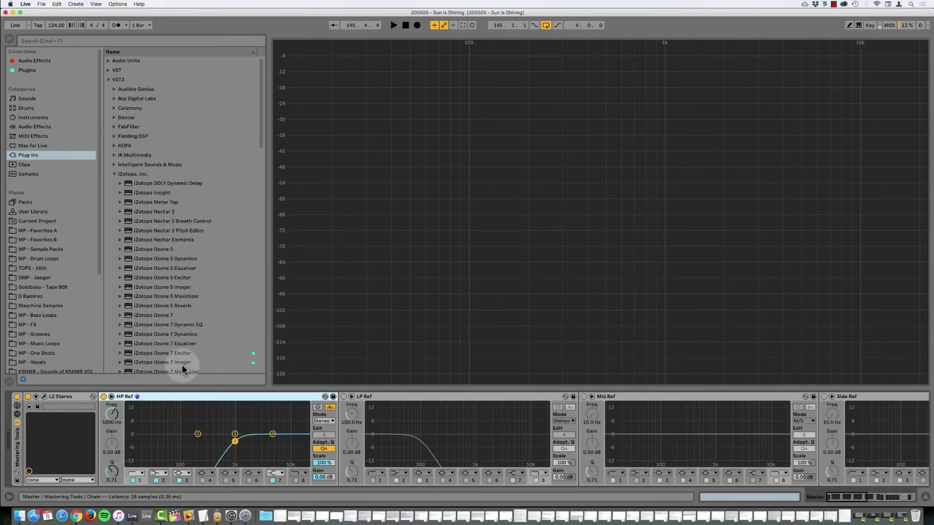
Open the LFOTool plug-in window from the end of the master's chain and place it centrally over the Spectrum.
scroll(492, 430, "right", 20)
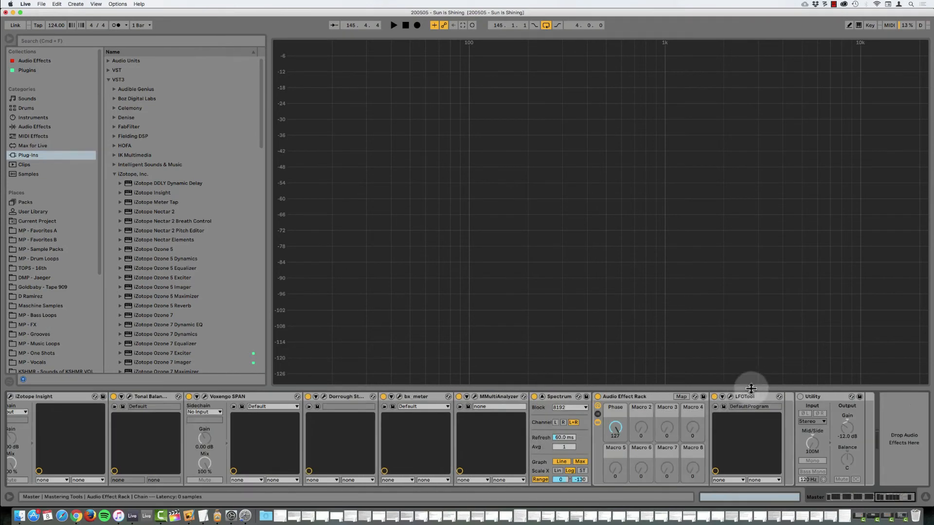
left_click(731, 399)
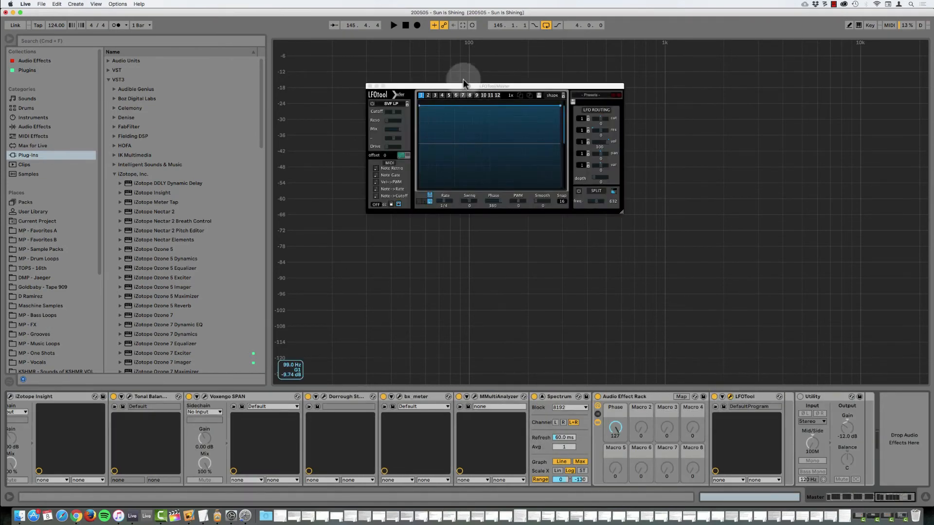
left_click_drag(462, 93, 427, 162)
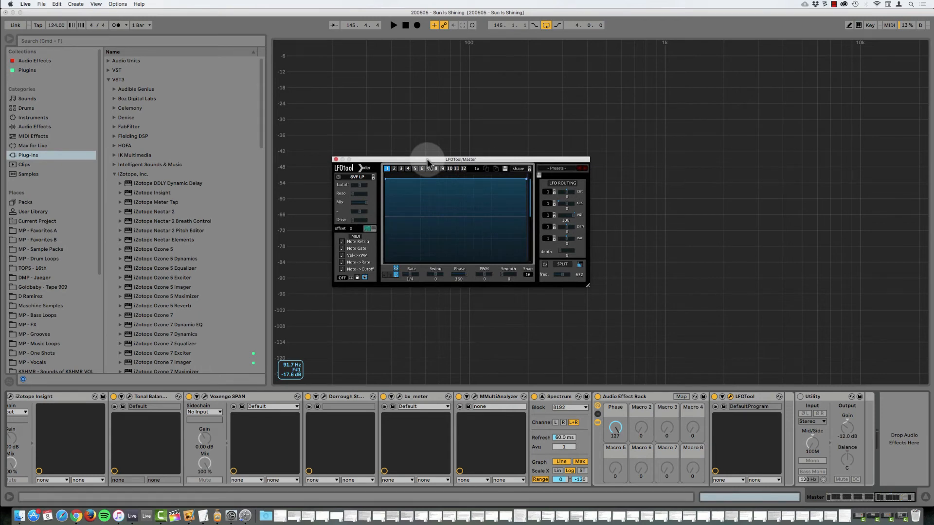
Play the loop and sweep the rack's Phase macro between 127 and 97, finishing at 99, to shift the waveform in LFOTool.
key("space")
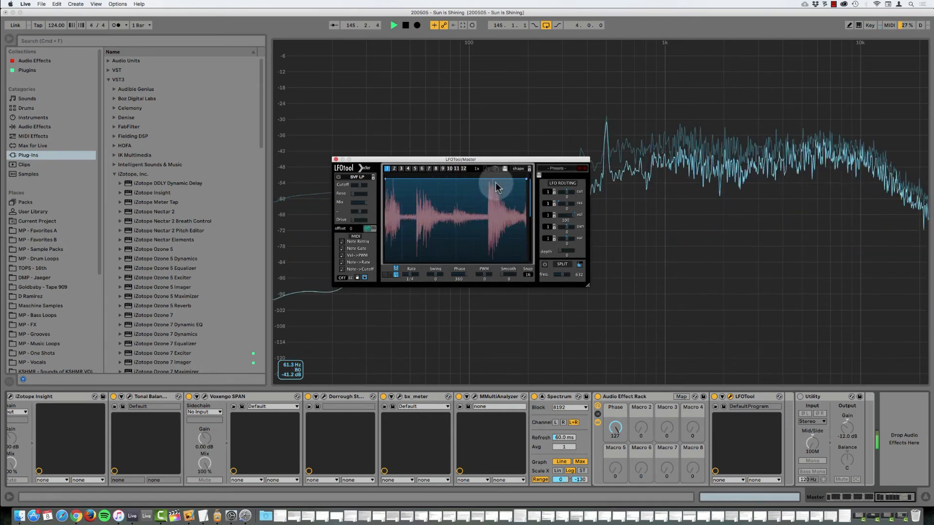
left_click(616, 429)
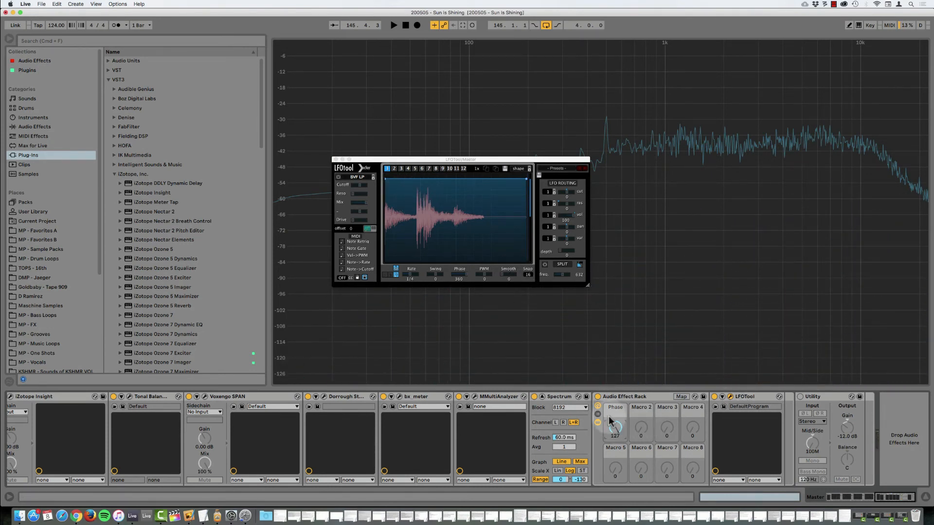
left_click_drag(614, 429, 614, 430)
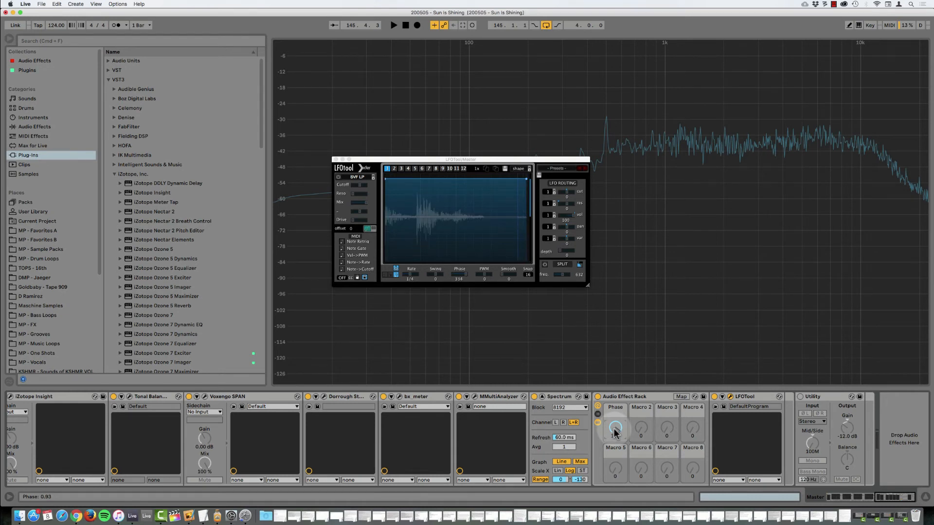
key("space")
left_click_drag(614, 429, 615, 433)
key("space")
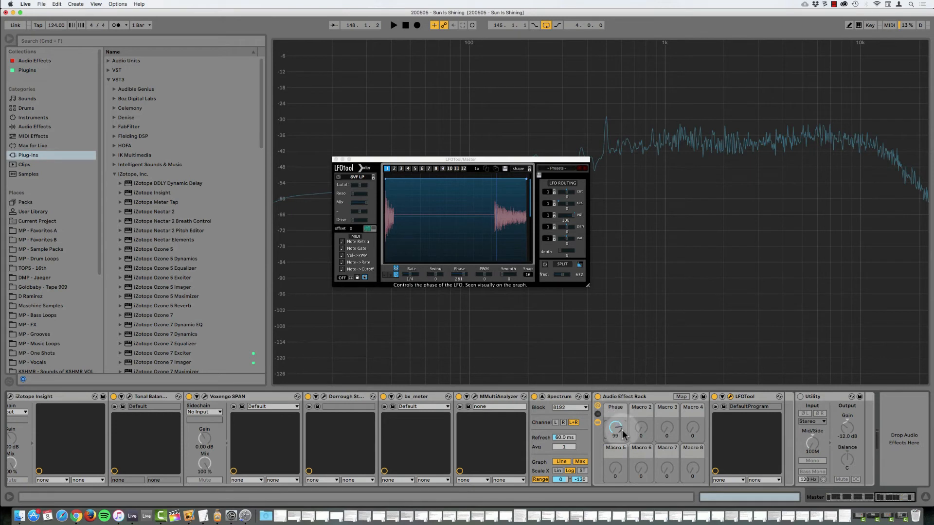
left_click_drag(616, 428, 616, 408)
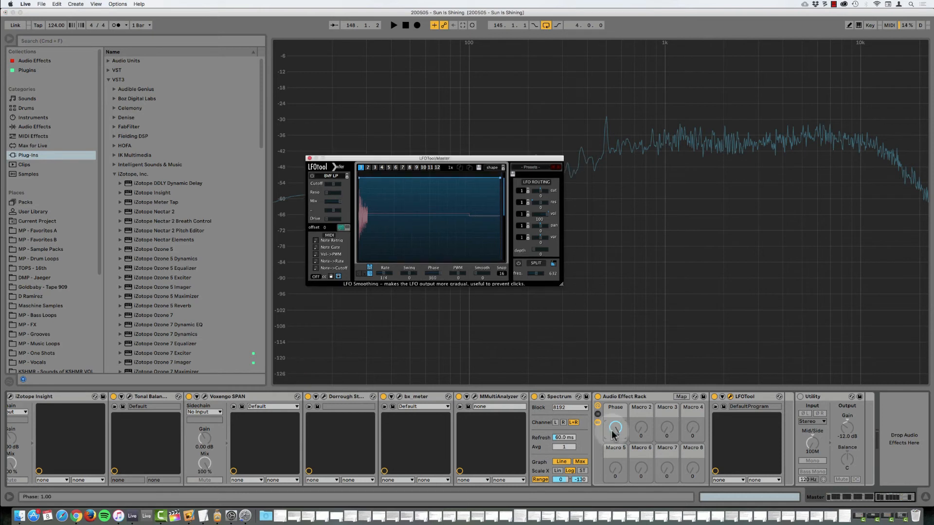
left_click(612, 430)
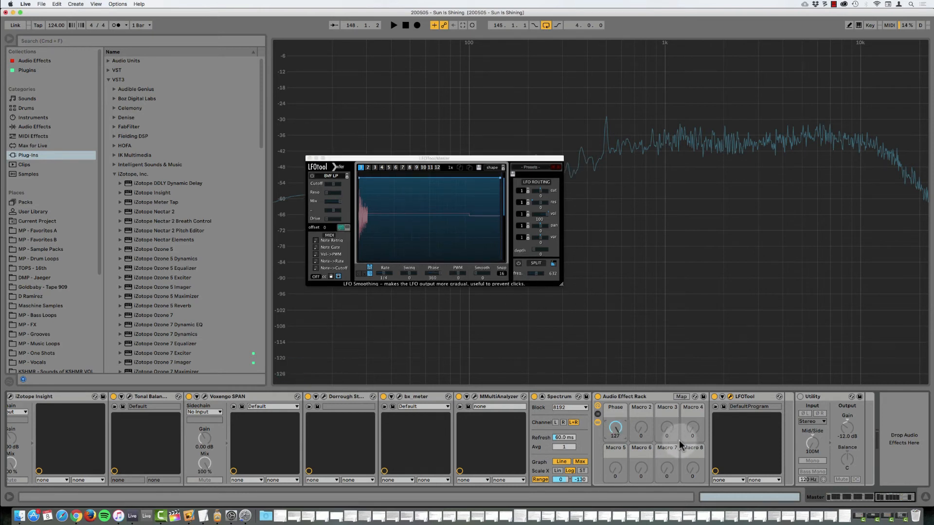
left_click(615, 428)
left_click_drag(615, 428, 615, 434)
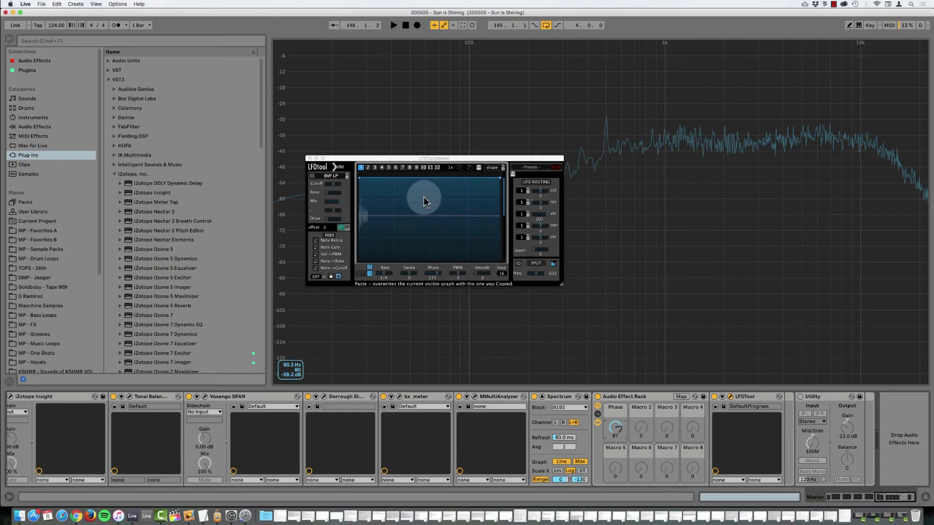
left_click_drag(620, 428, 621, 411)
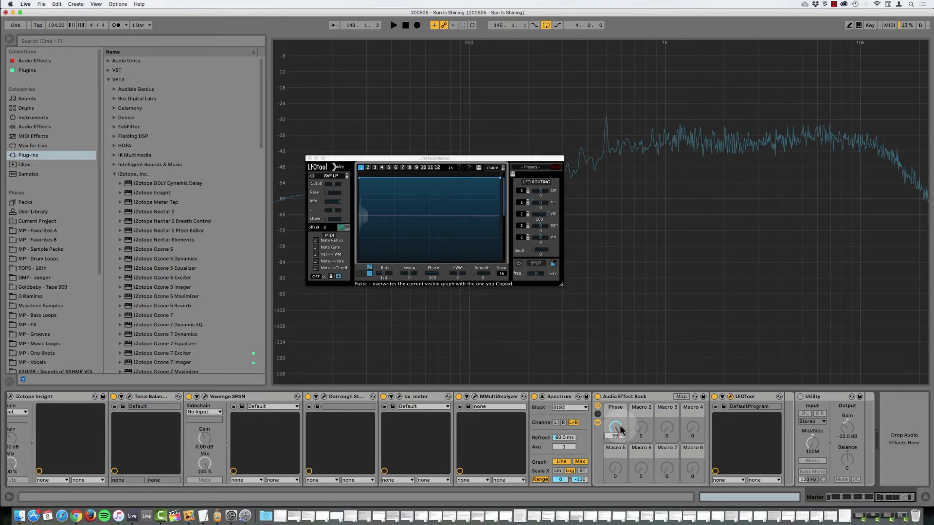
Play the loop and gauge its peak heights in LFOTool by lowering the graph's level line to the peaks and returning it to full height.
key("space")
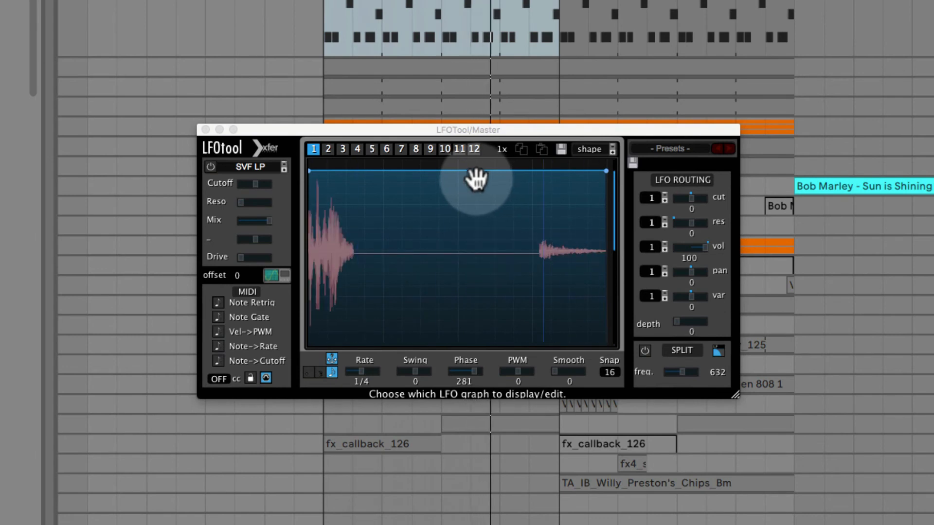
left_click_drag(606, 171, 608, 196)
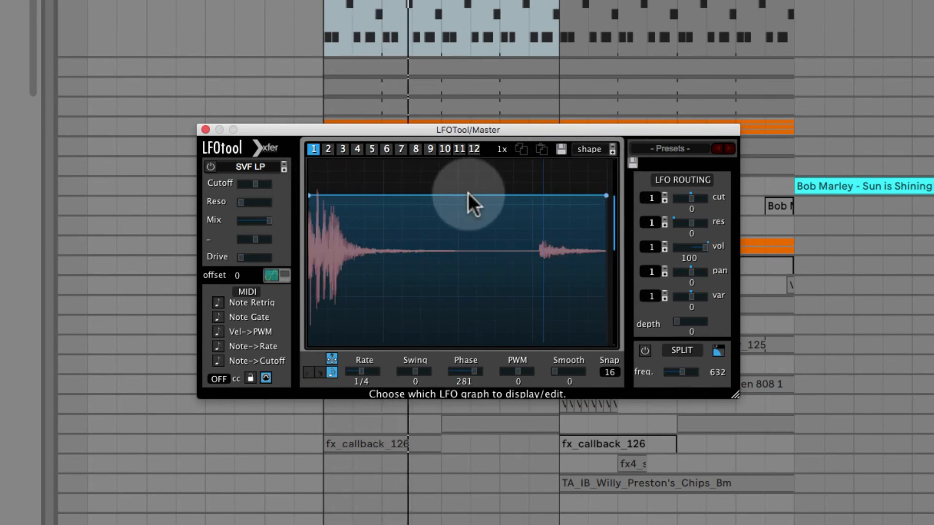
left_click_drag(605, 195, 604, 205)
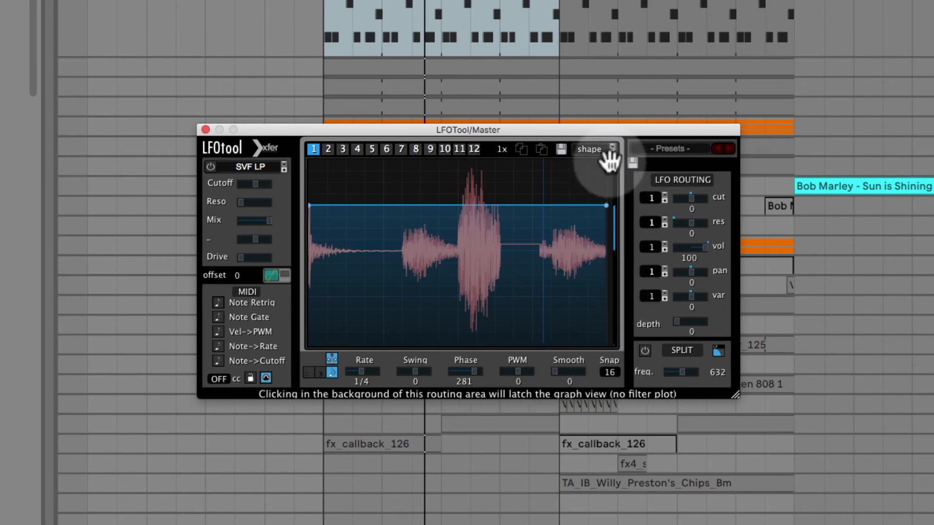
left_click_drag(607, 204, 605, 173)
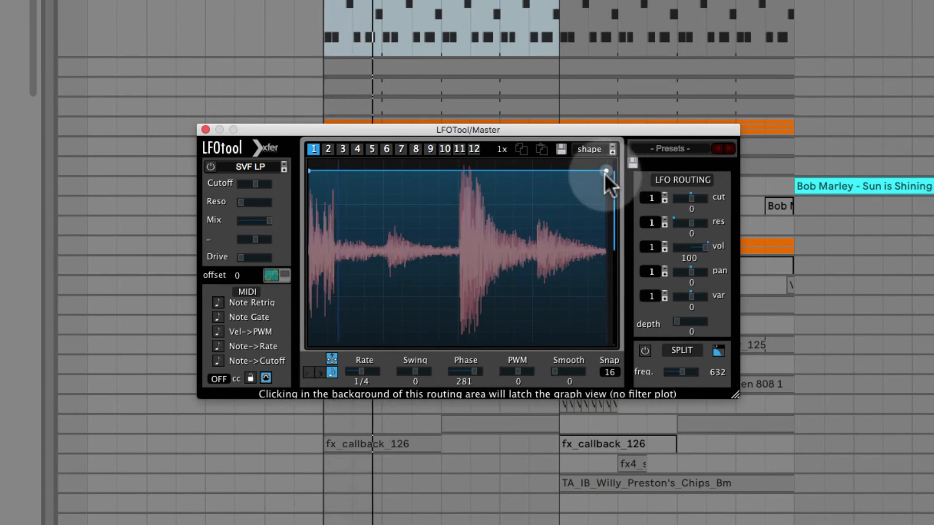
left_click_drag(605, 174, 606, 203)
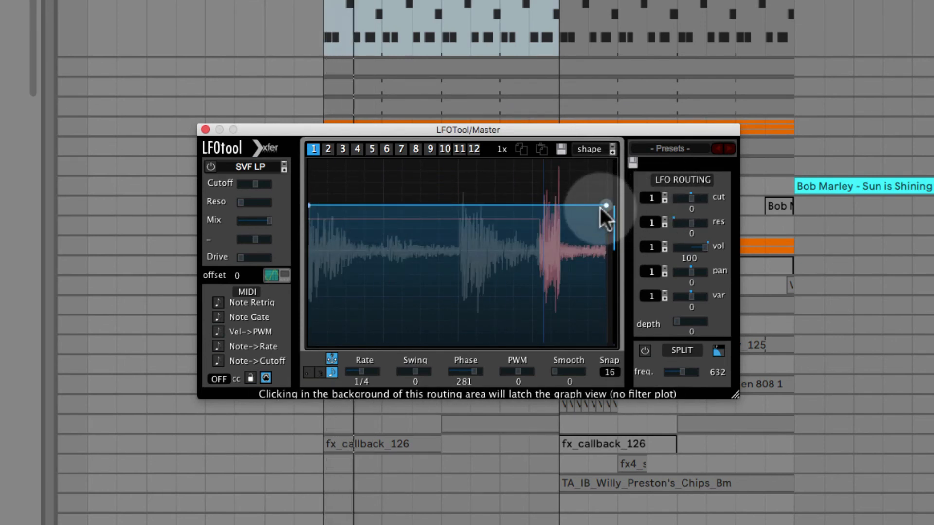
left_click_drag(606, 204, 614, 171)
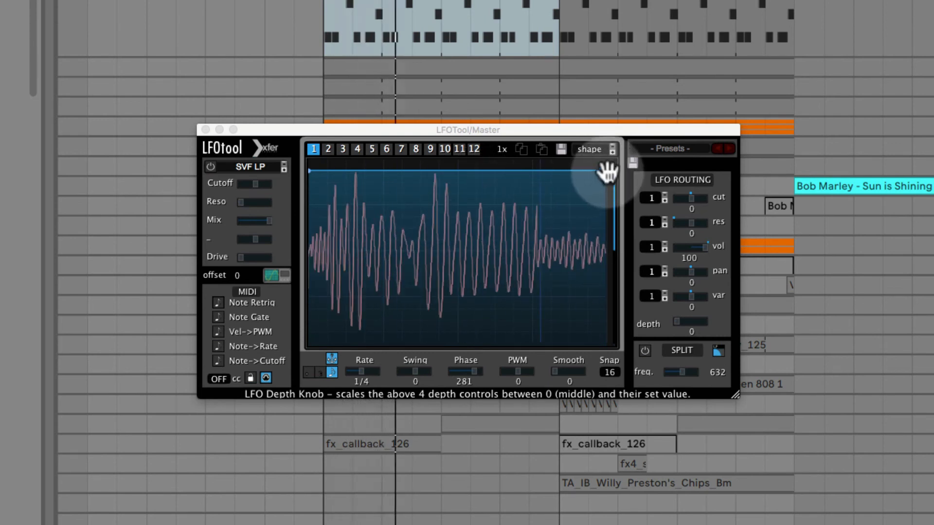
Compare the peaks of the loop's low-frequency waveform in LFOTool, finishing with the level line two grid steps below full height.
left_click_drag(608, 176, 608, 173)
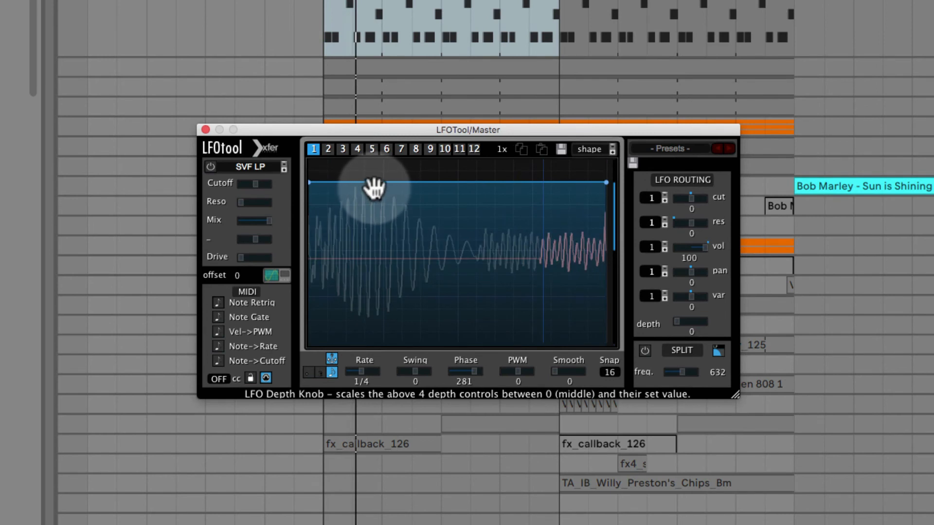
mouse_move(607, 182)
left_mouse_down()
mouse_move(613, 202)
mouse_move(607, 196)
left_mouse_up()
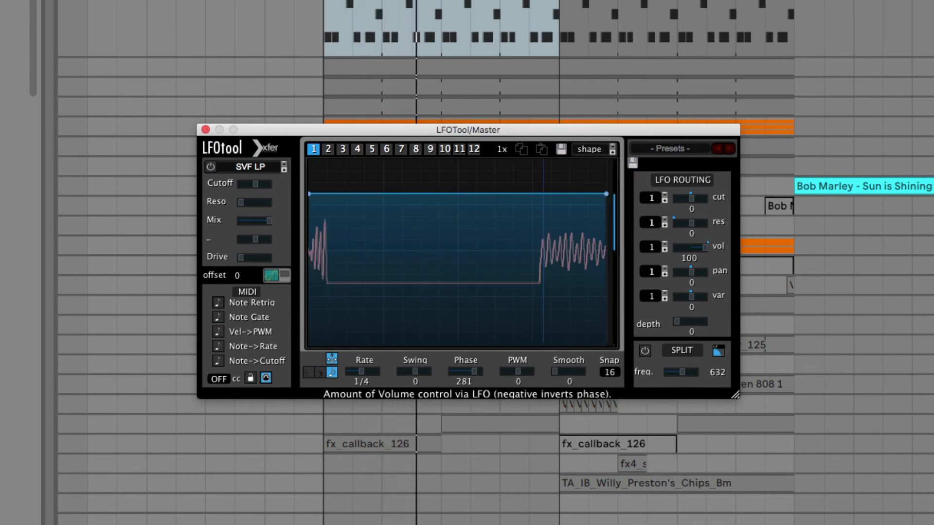
key("space")
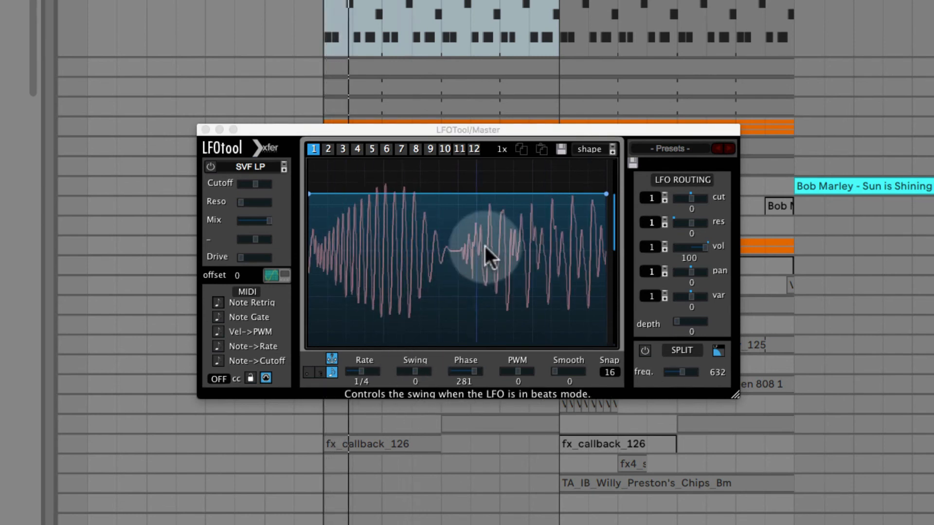
left_click_drag(603, 194, 606, 170)
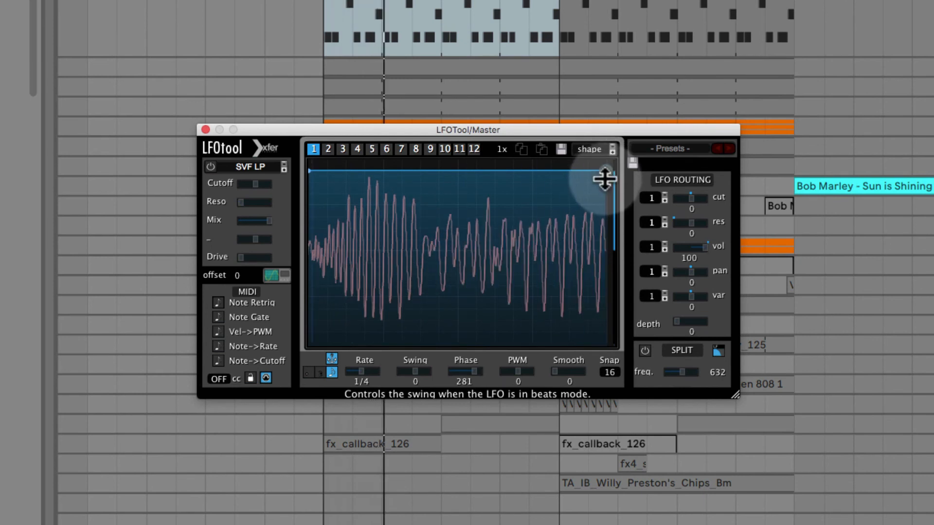
left_click_drag(605, 174, 604, 180)
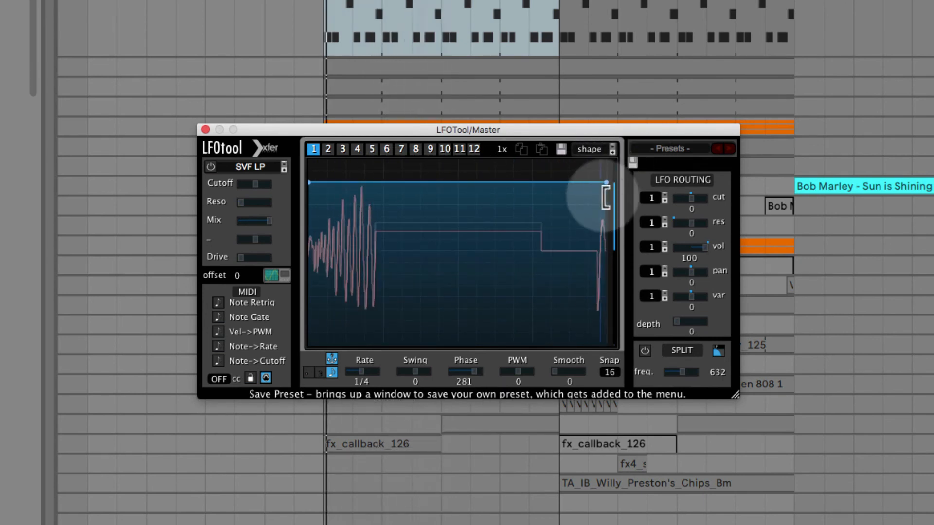
left_click_drag(602, 179, 603, 187)
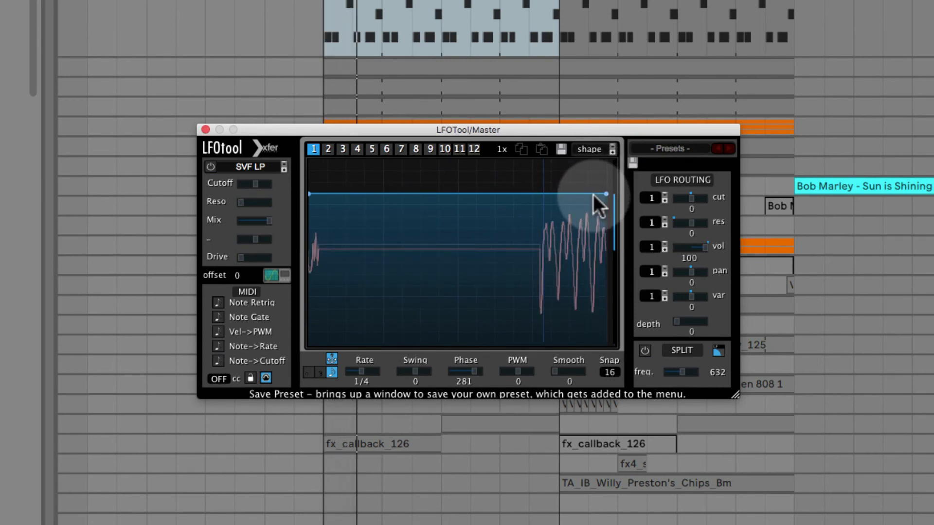
Switch off the LP Ref EQ in the master's device chain and close the LFOTool window.
left_click(387, 398)
key("0")
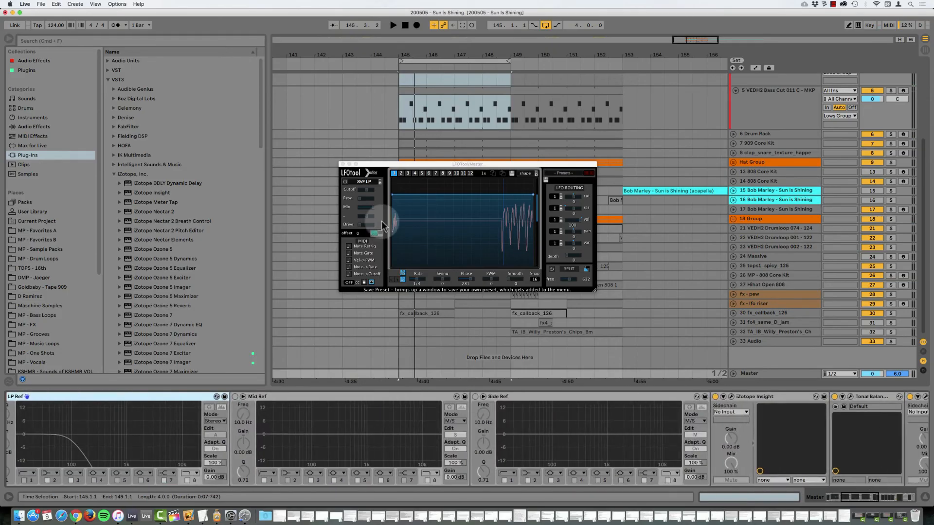
left_click(342, 165)
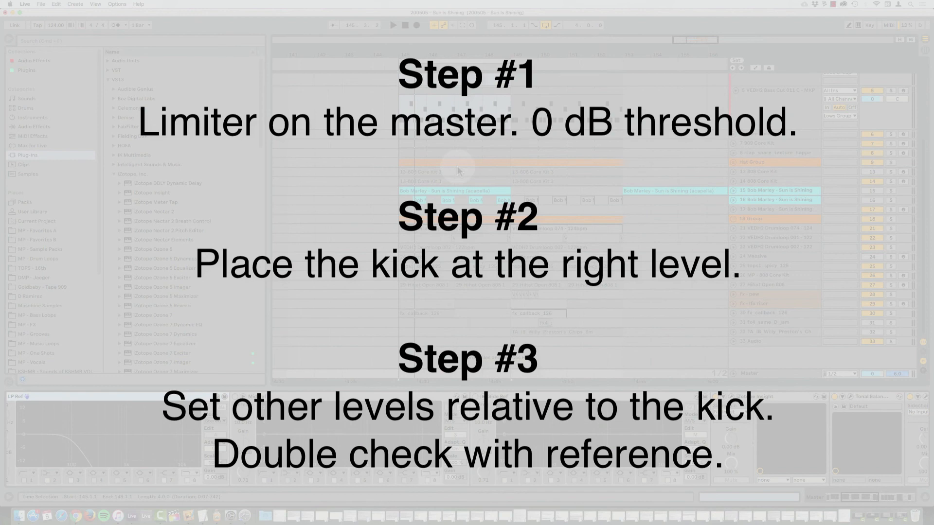
Select the Lows Group and fold all the arrangement tracks.
scroll(546, 253, "up", 5)
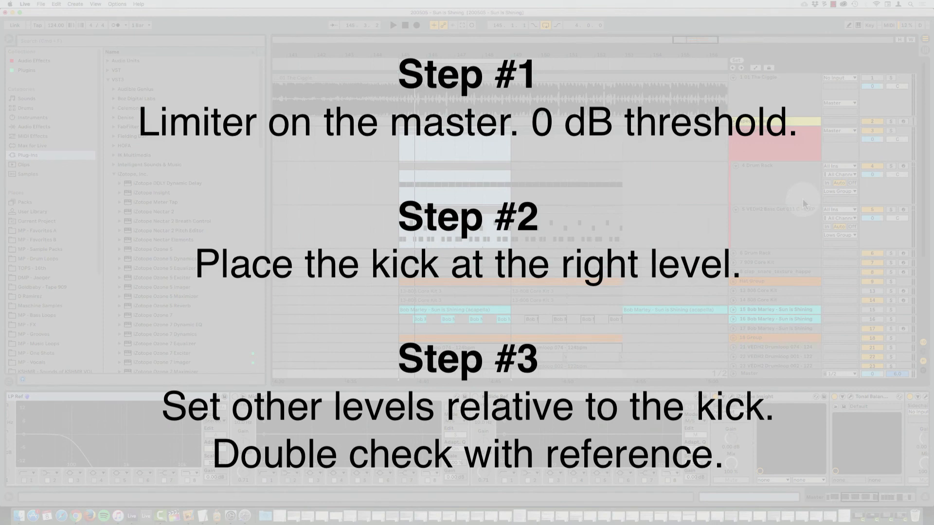
left_click(755, 140)
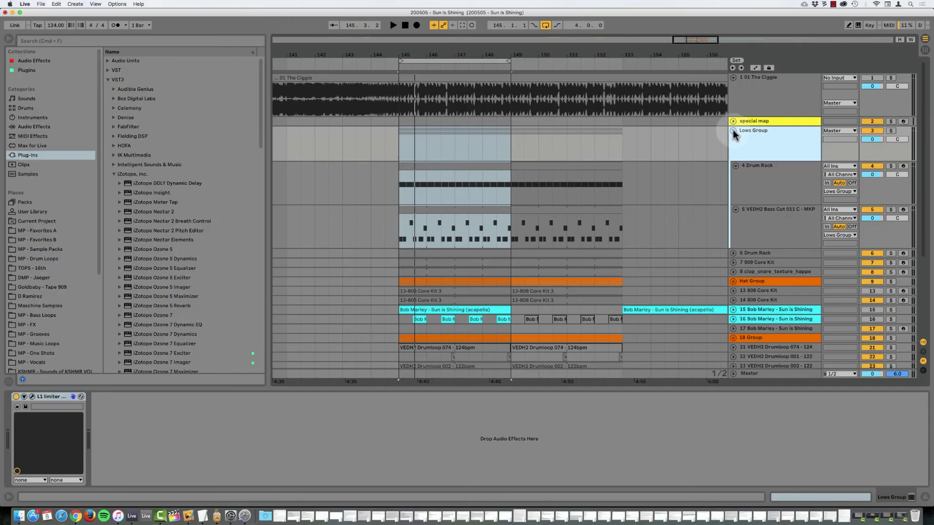
left_click(733, 131, "alt")
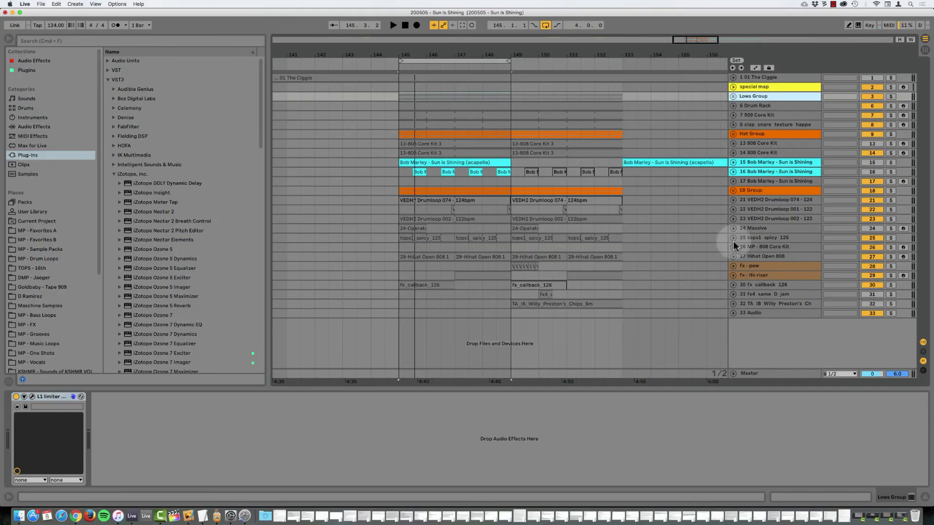
Hide the device view, then unfold and select the 01 The Ciggie reference track.
double_click(719, 389)
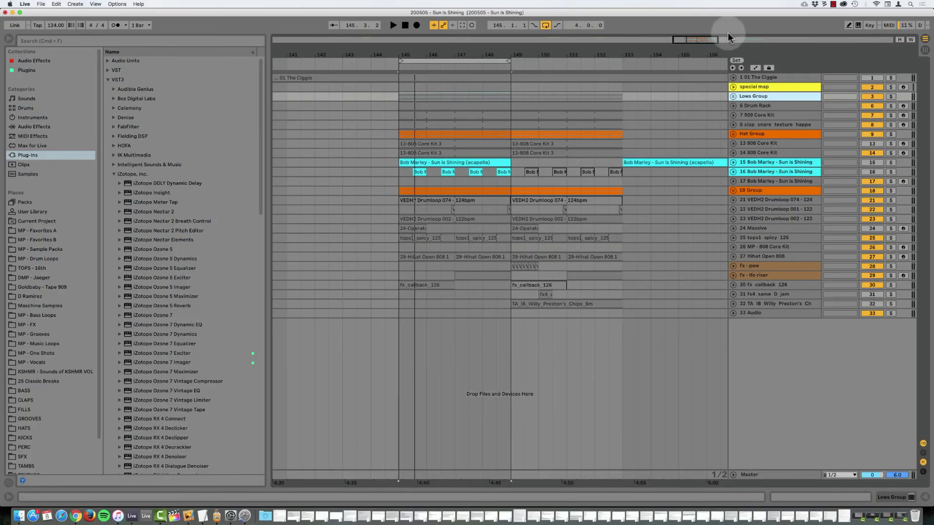
left_click(733, 76)
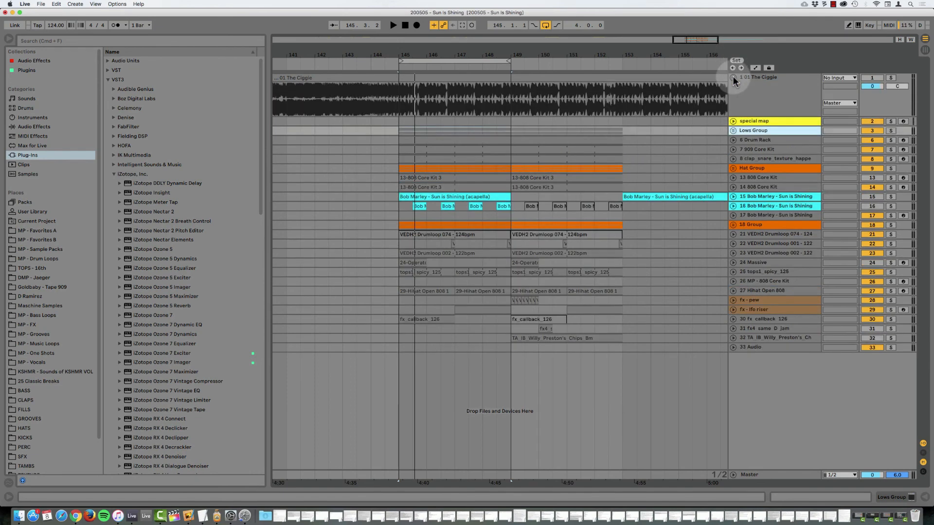
left_click(770, 93)
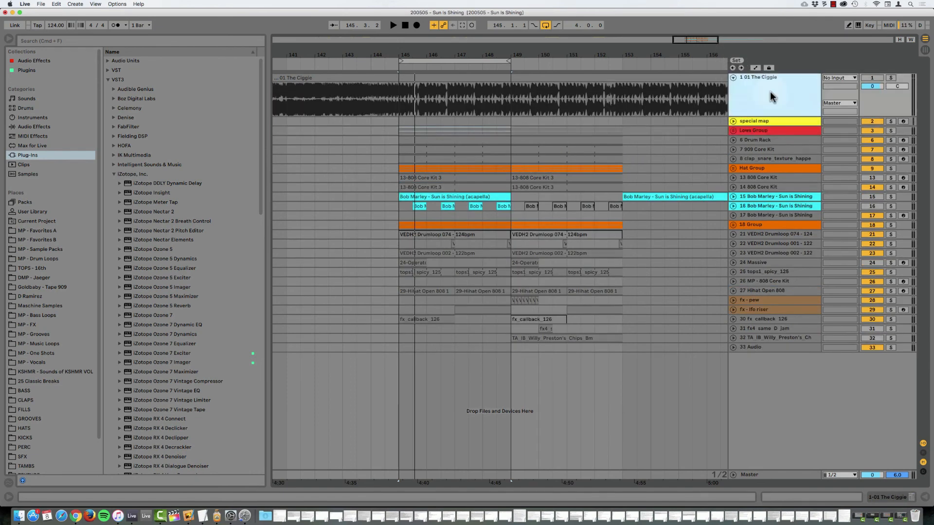